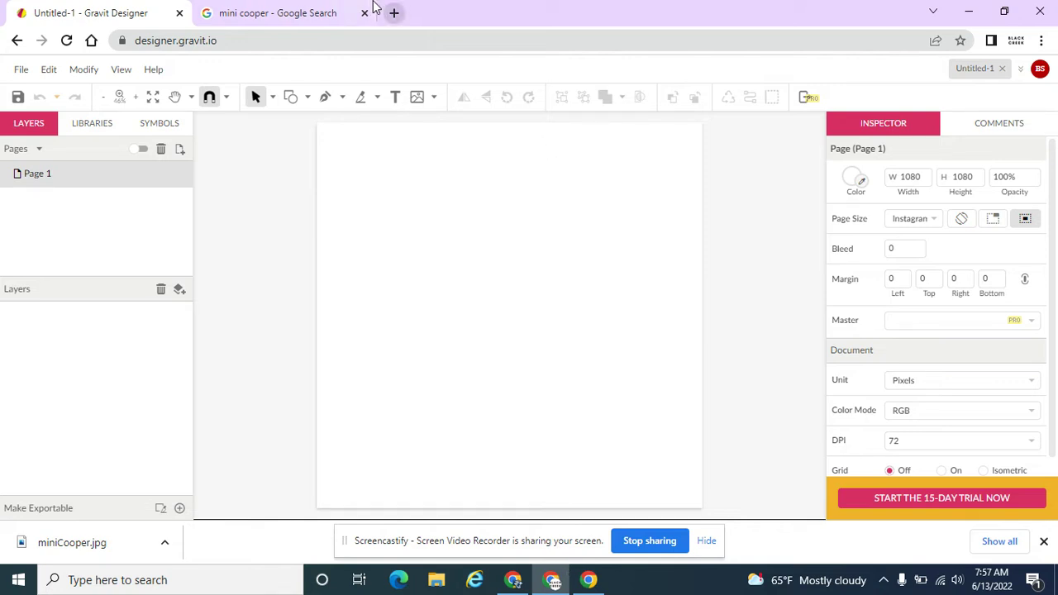
# Look over the blue Mini Cooper image in the search results, then return to the Gravit document.
pyautogui.click(262, 8)
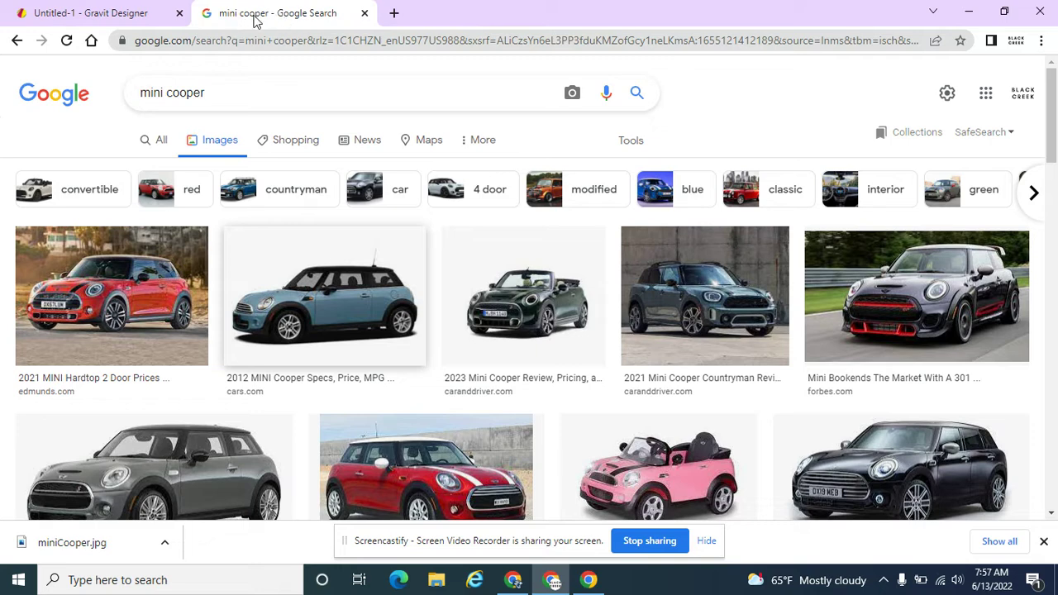
pyautogui.rightClick(323, 296)
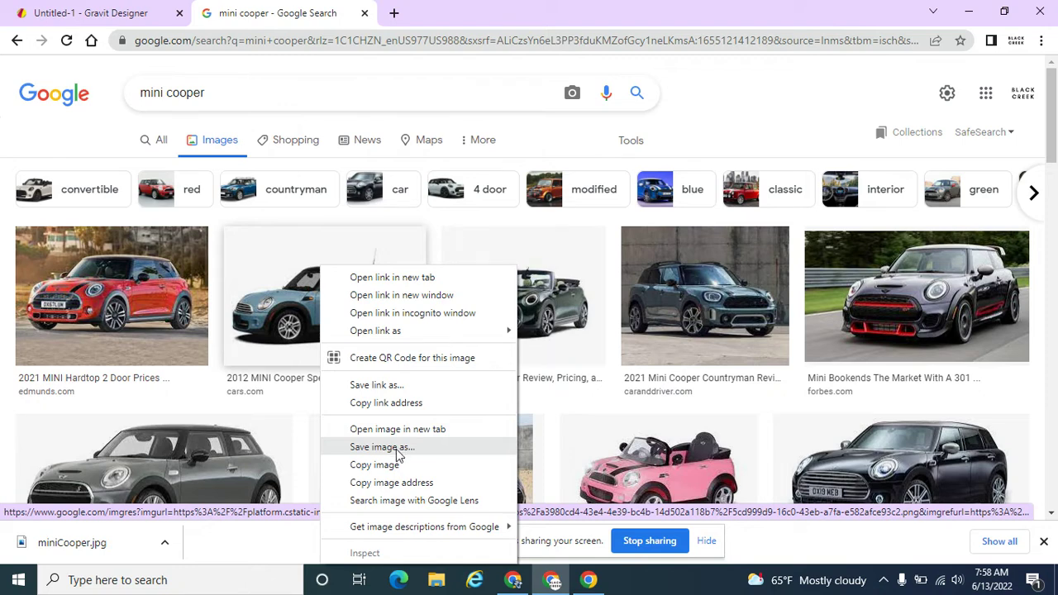
pyautogui.click(111, 13)
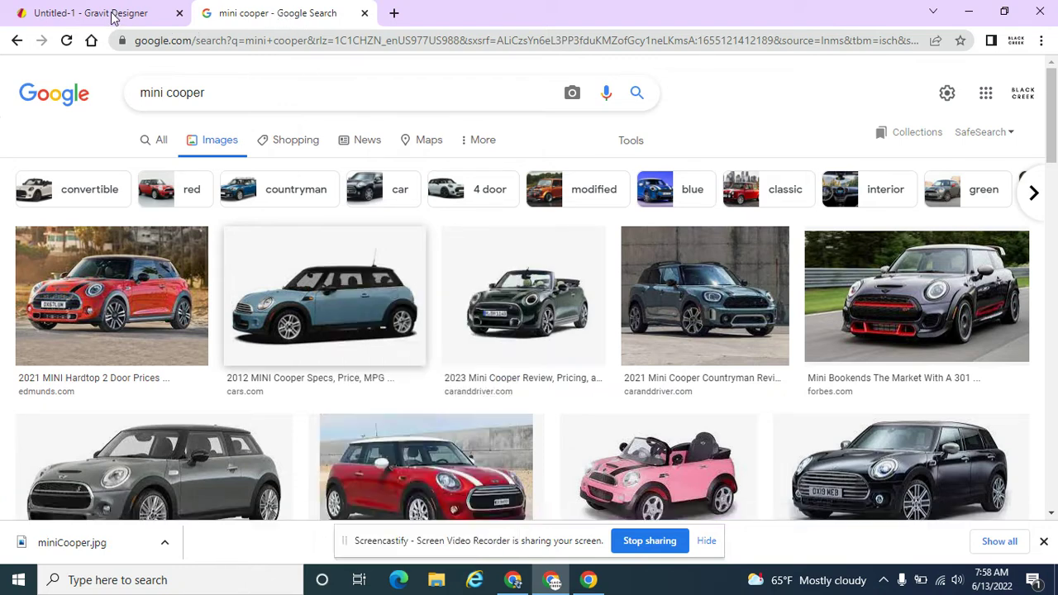
pyautogui.click(113, 11)
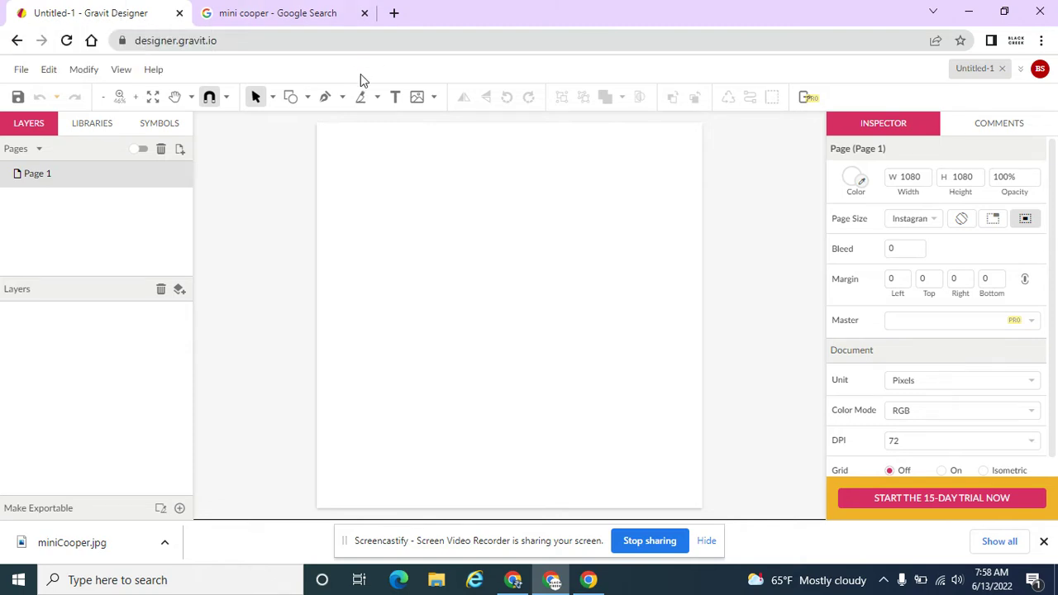
# Choose the miniCooper picture from the Desktop in the Place Image dialog.
pyautogui.click(22, 72)
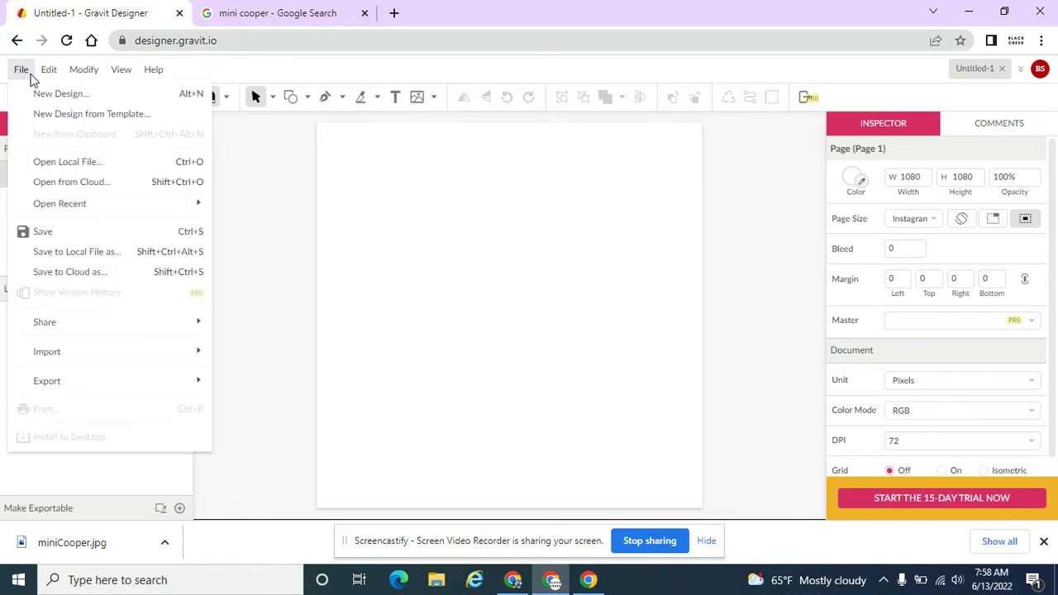
pyautogui.moveTo(47, 355)
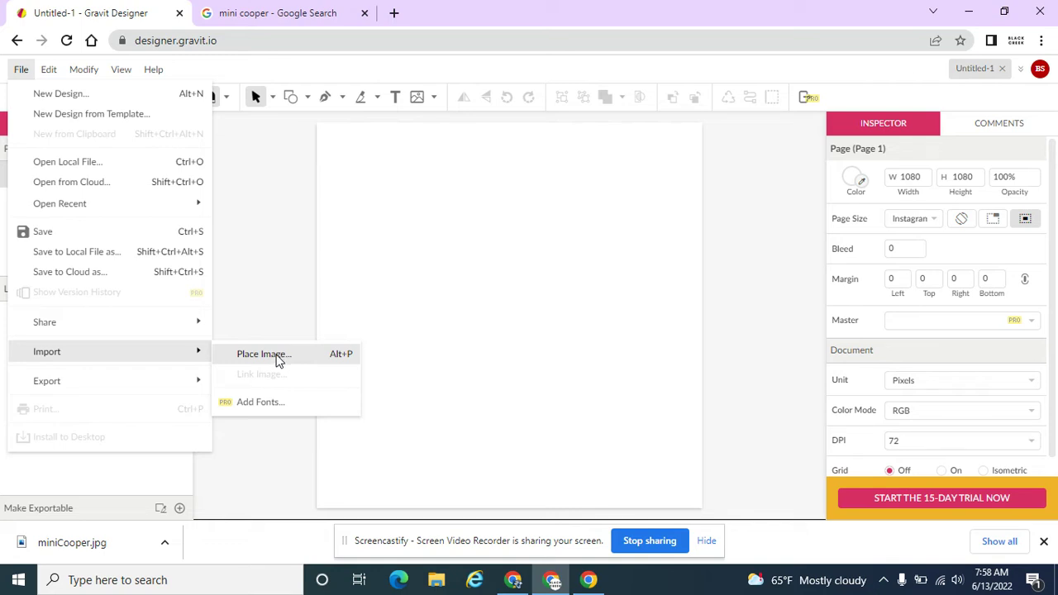
pyautogui.click(264, 354)
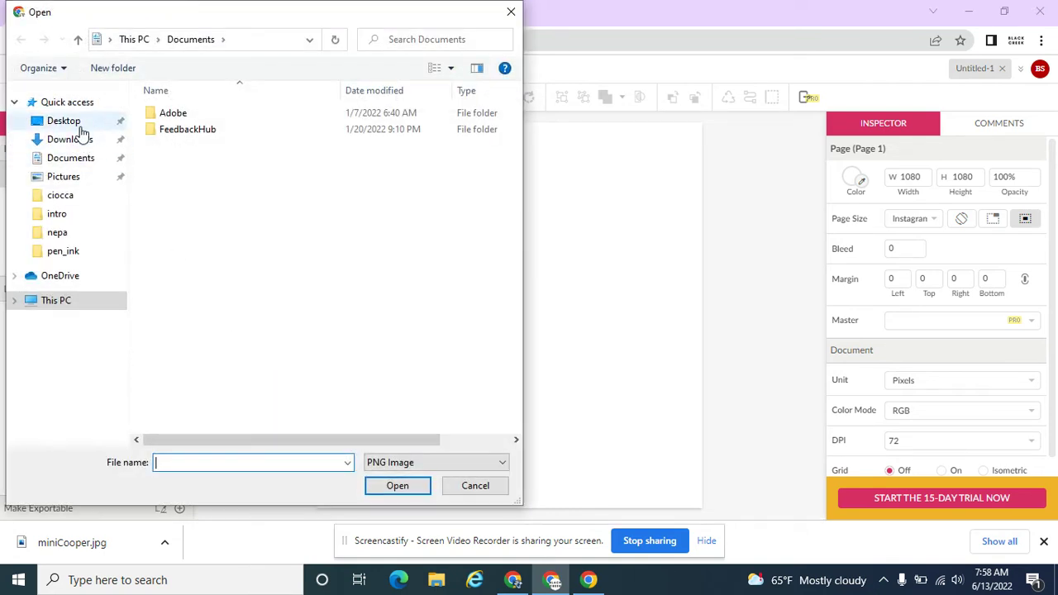
pyautogui.click(80, 126)
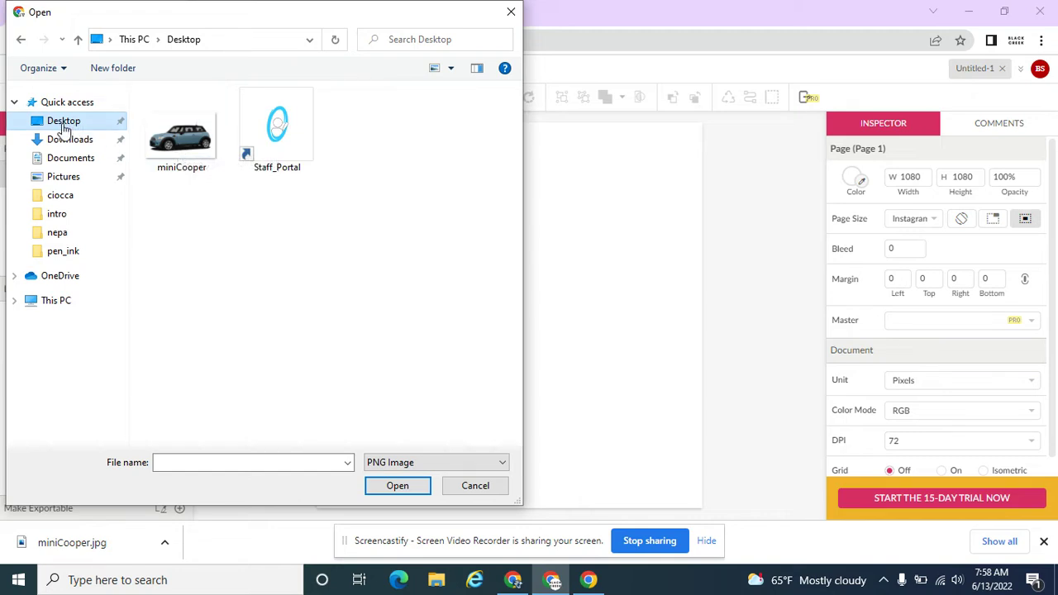
pyautogui.click(166, 147)
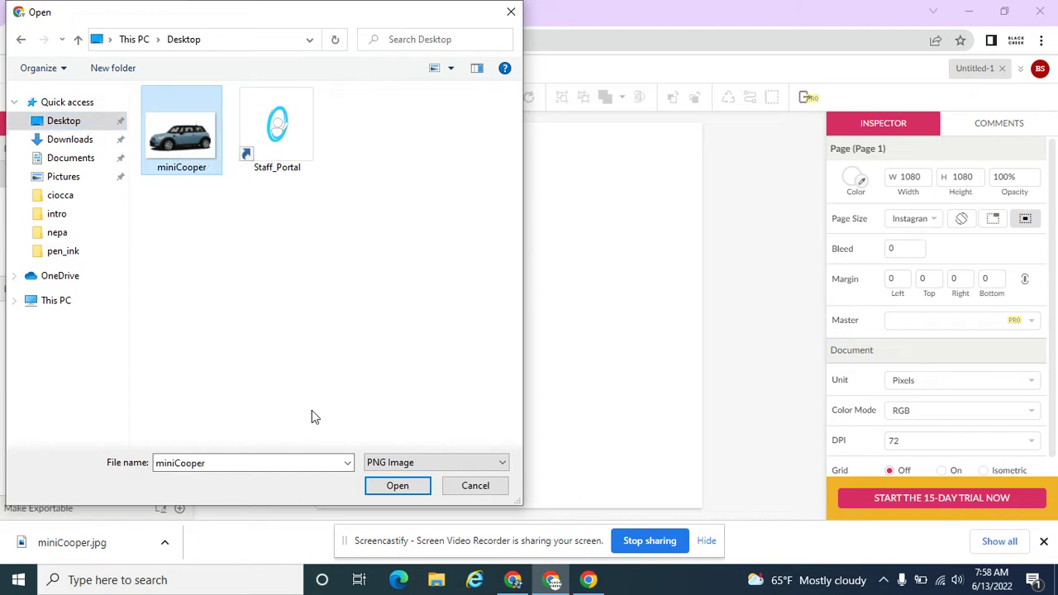
# Place the miniCooper photo and scale it proportionally to 680.9 × 449 at position 251, 174.
pyautogui.click(392, 491)
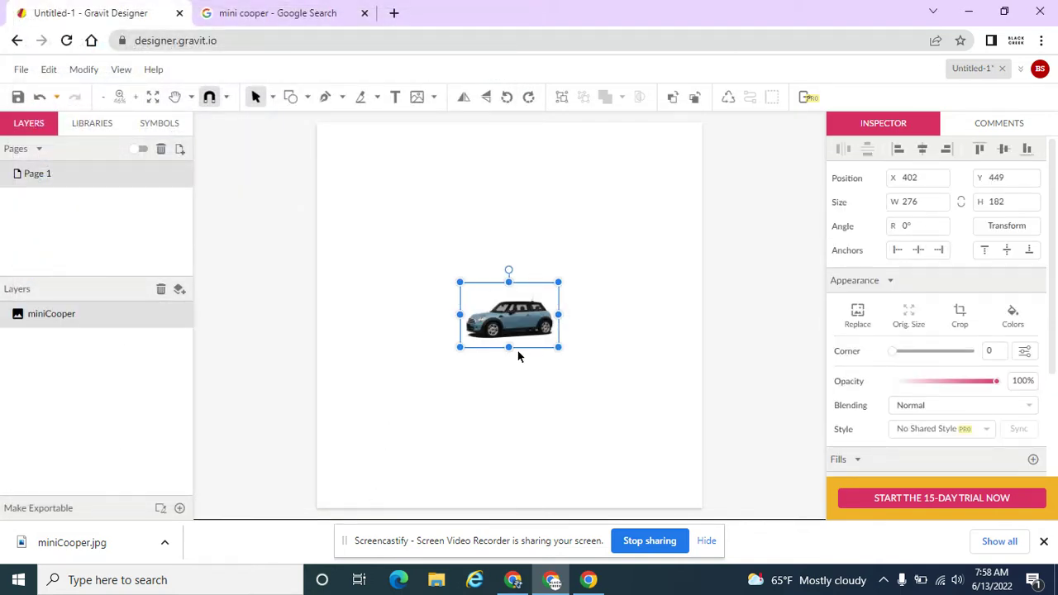
pyautogui.moveTo(518, 322); pyautogui.dragTo(448, 220)
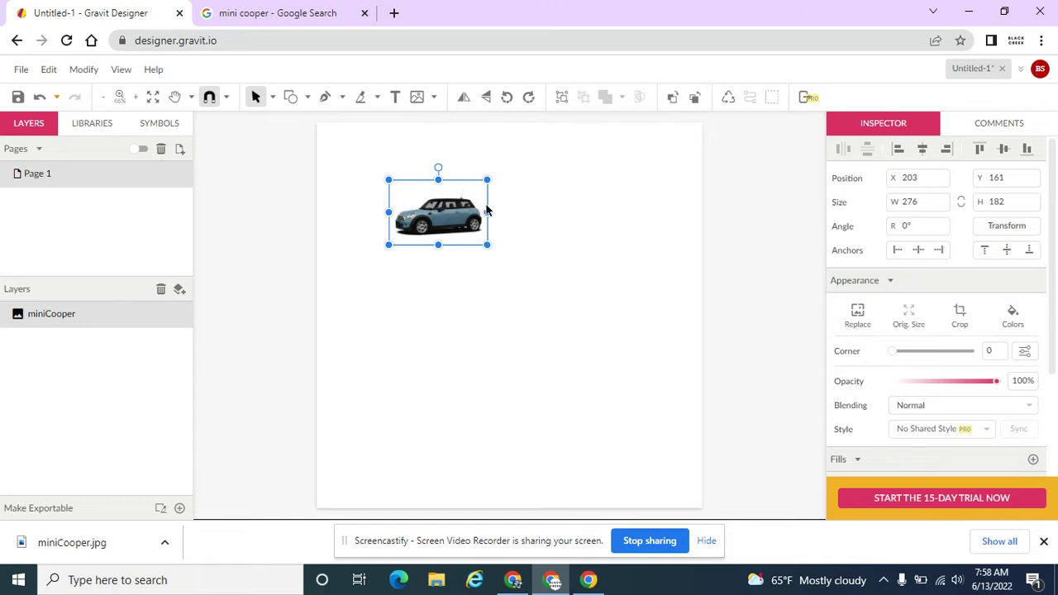
pyautogui.moveTo(487, 211); pyautogui.dragTo(617, 212)
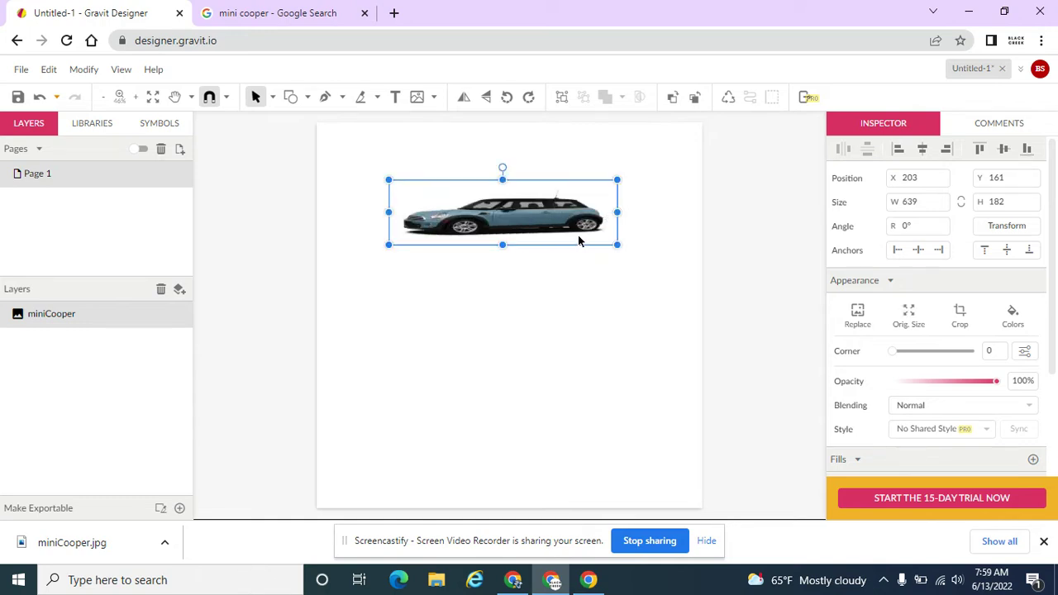
pyautogui.hotkey('ctrl', 'z')
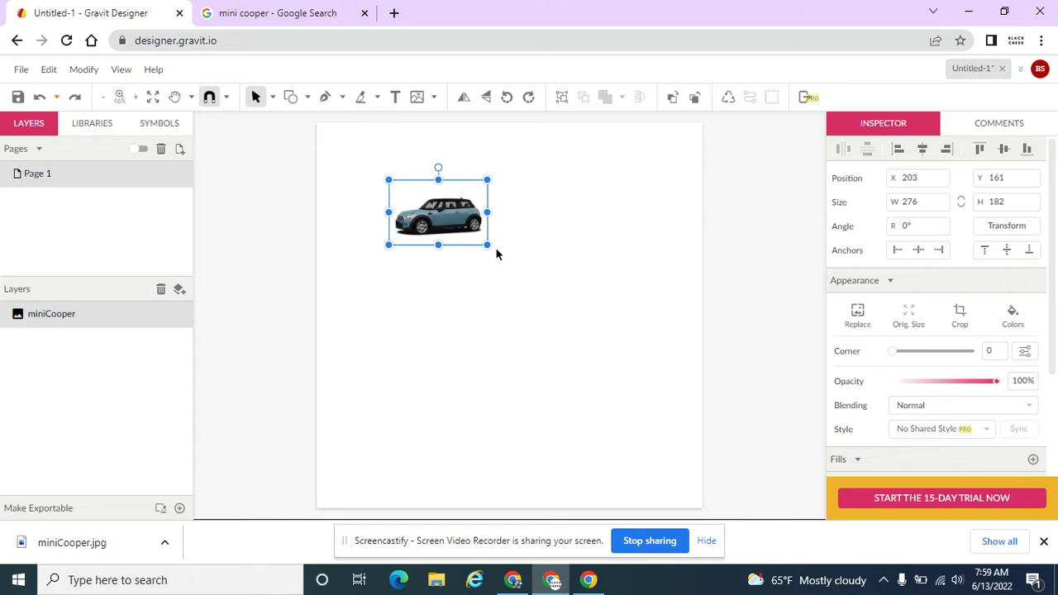
pyautogui.moveTo(487, 245); pyautogui.dragTo(630, 339)
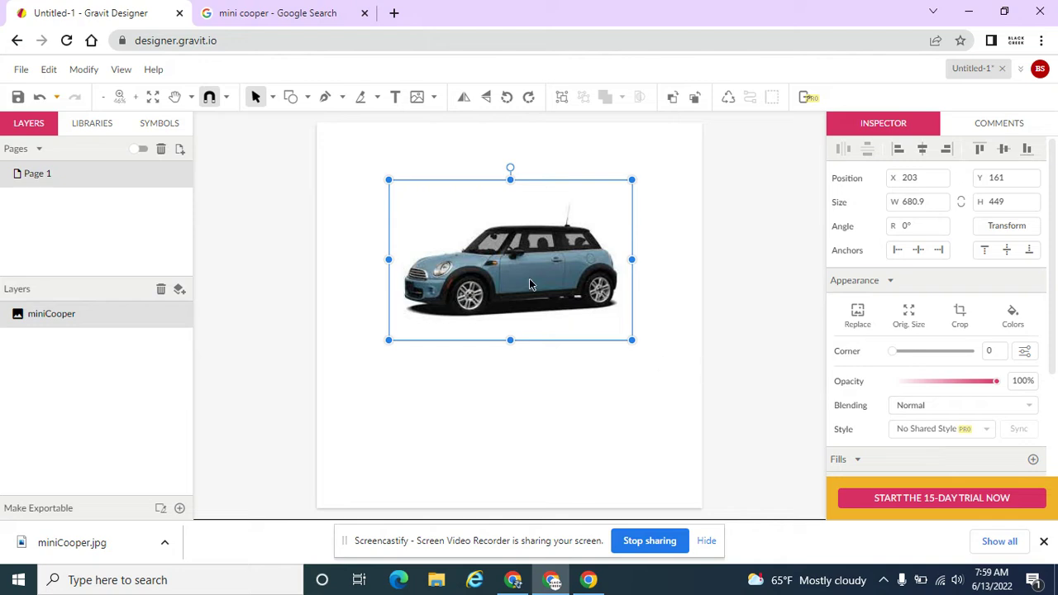
pyautogui.moveTo(529, 284); pyautogui.dragTo(547, 289)
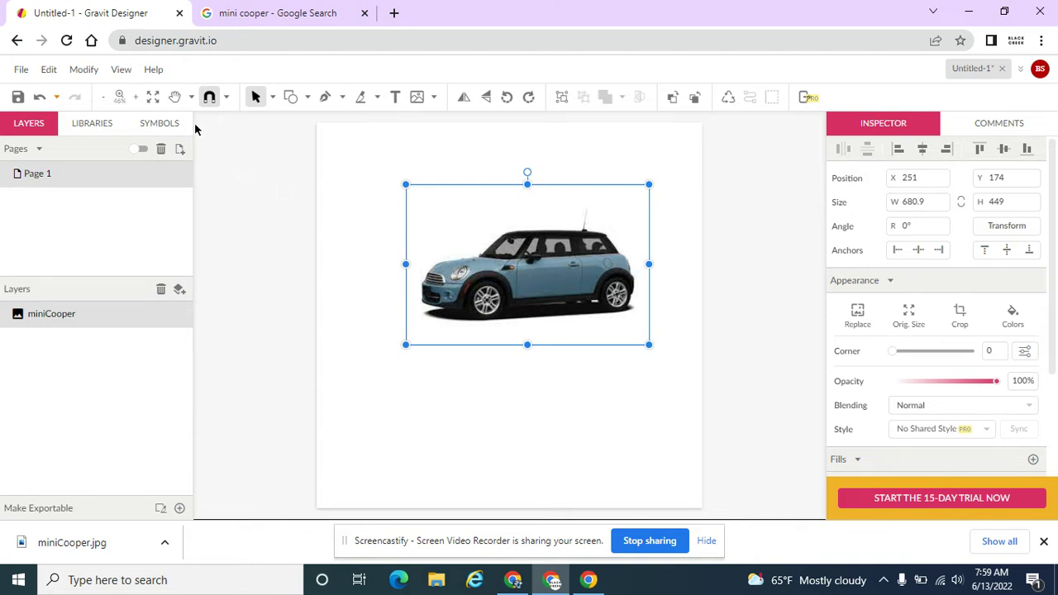
# Vectorize the car photo with Modify > Path > Vectorize Image, producing a 276 × 182 group.
pyautogui.click(83, 71)
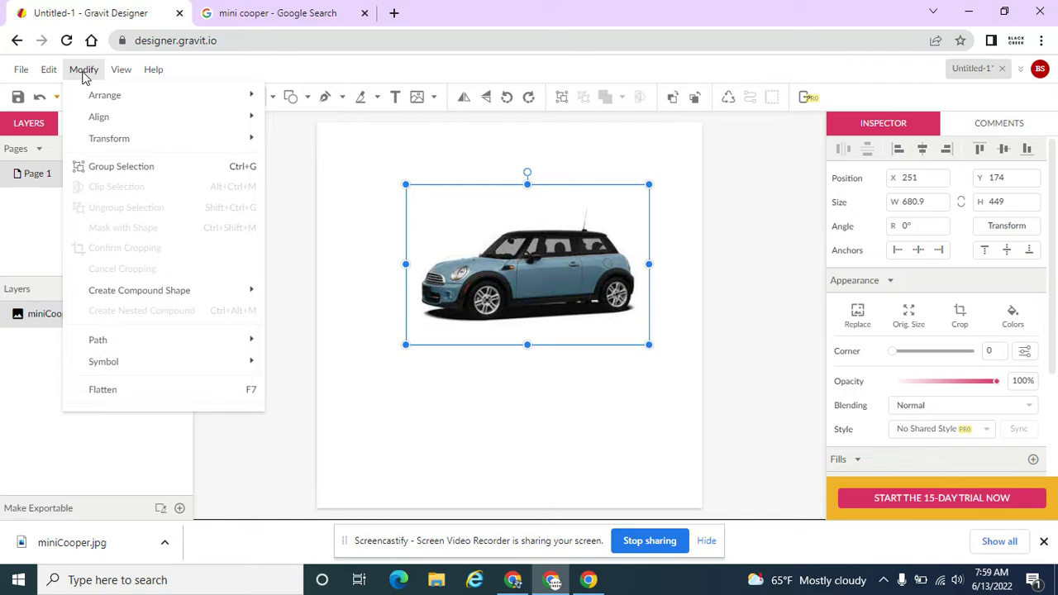
pyautogui.moveTo(175, 334)
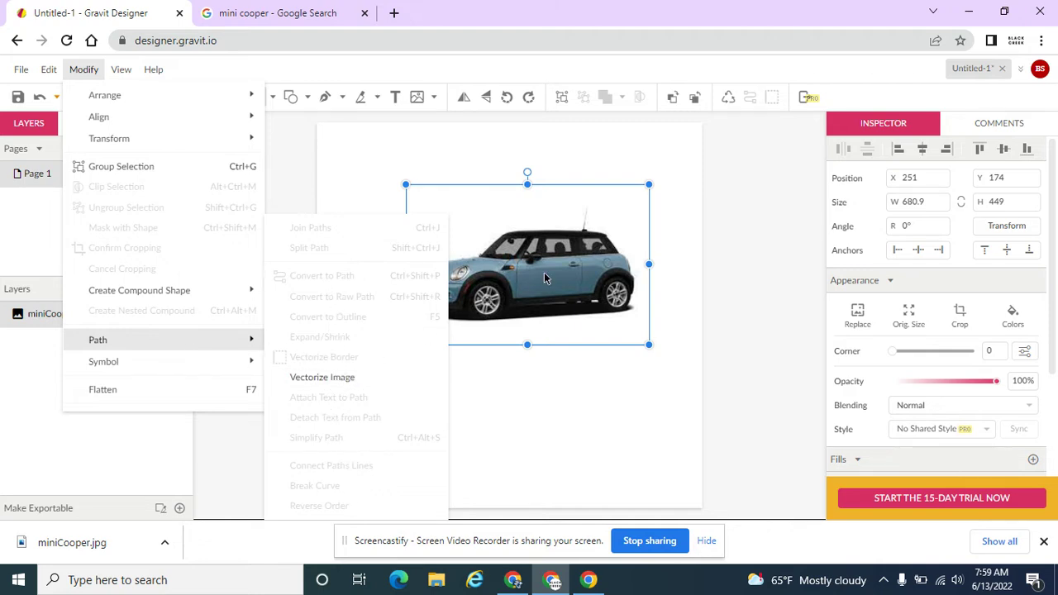
pyautogui.click(331, 382)
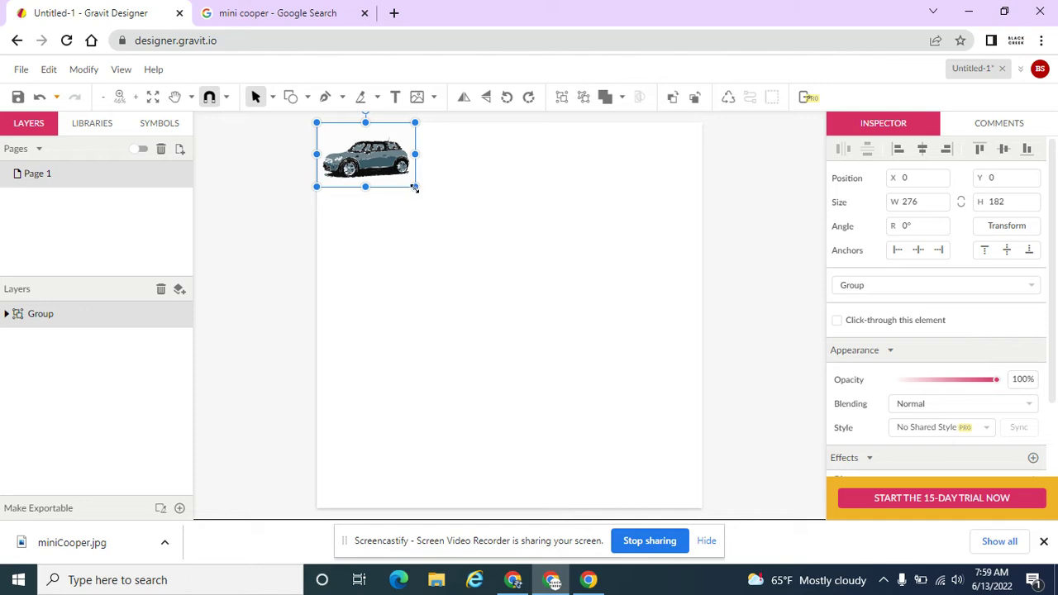
# Scale the vectorized car group to 1079.7 × 712 and switch the pointer to Subselect.
pyautogui.moveTo(415, 187); pyautogui.dragTo(657, 376)
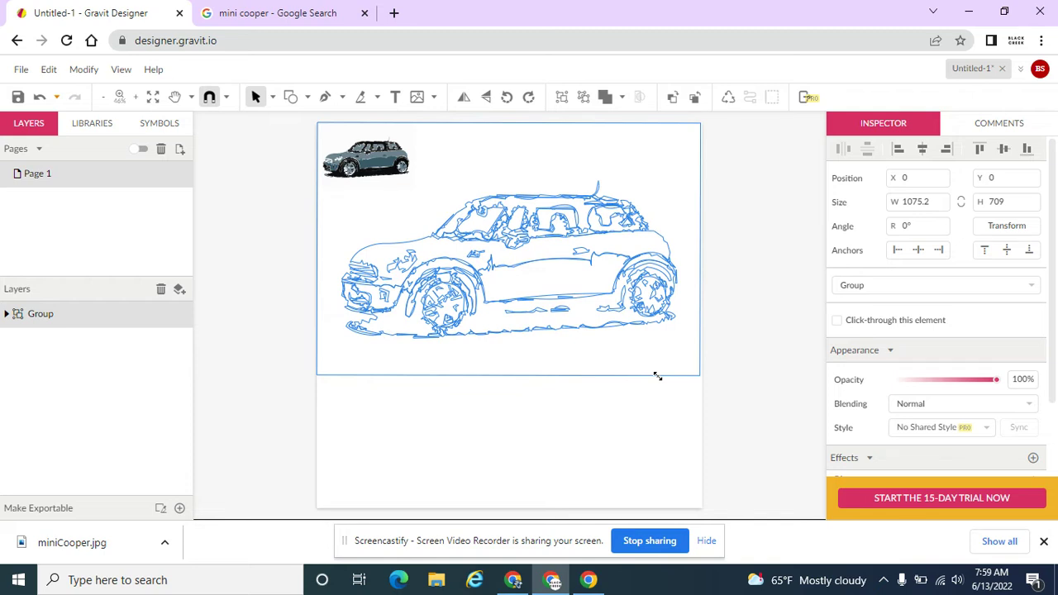
pyautogui.moveTo(658, 376); pyautogui.dragTo(657, 377)
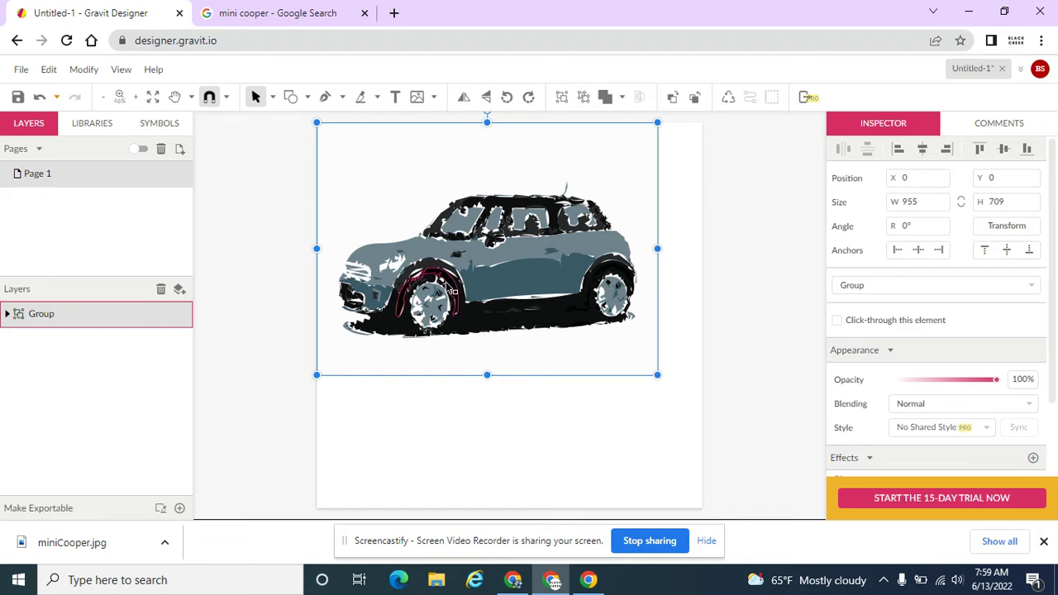
pyautogui.hotkey('ctrl', 'z')
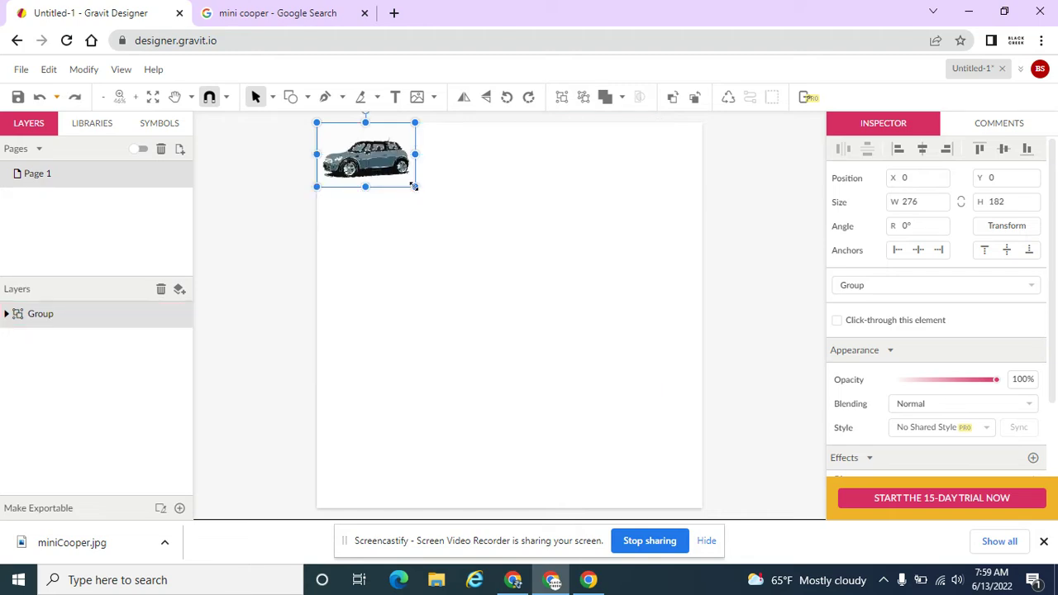
pyautogui.moveTo(415, 187); pyautogui.dragTo(621, 376)
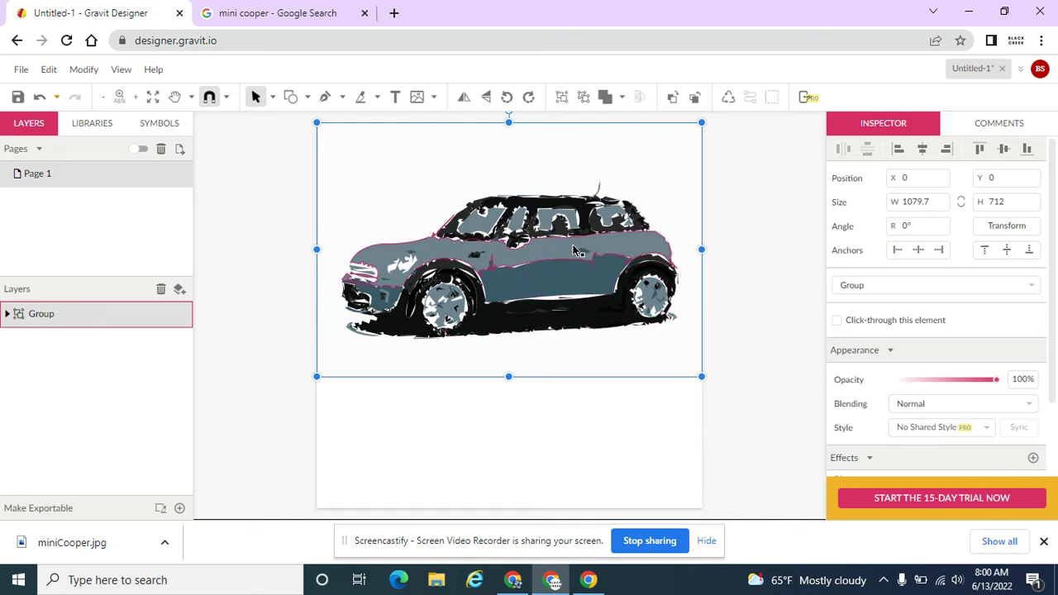
pyautogui.click(273, 98)
pyautogui.click(301, 143)
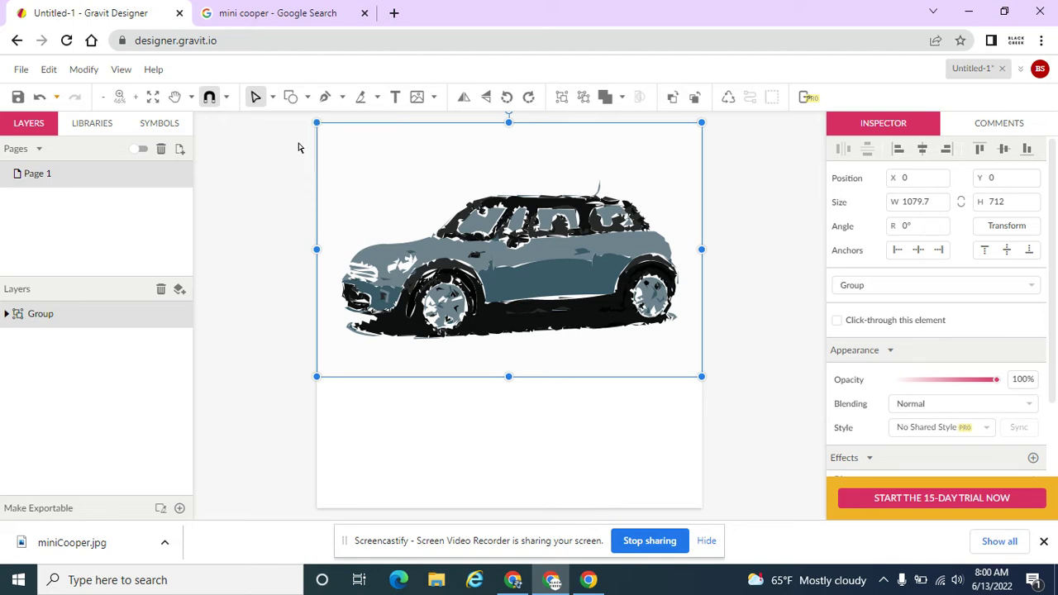
# Nudge the front-top anchor point of the slategray car-body shape slightly downward.
pyautogui.click(443, 254)
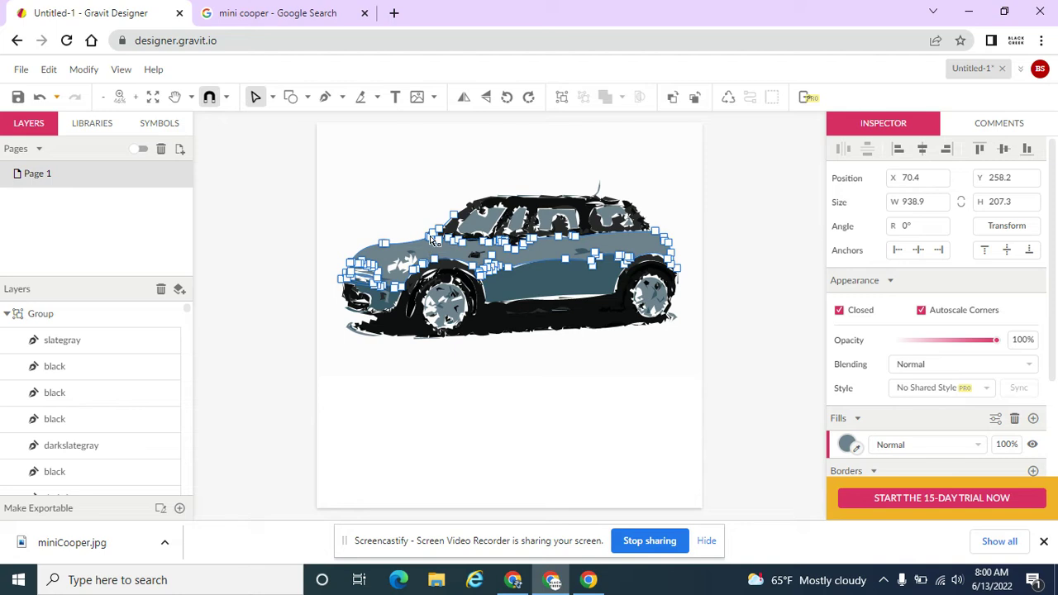
pyautogui.click(396, 246)
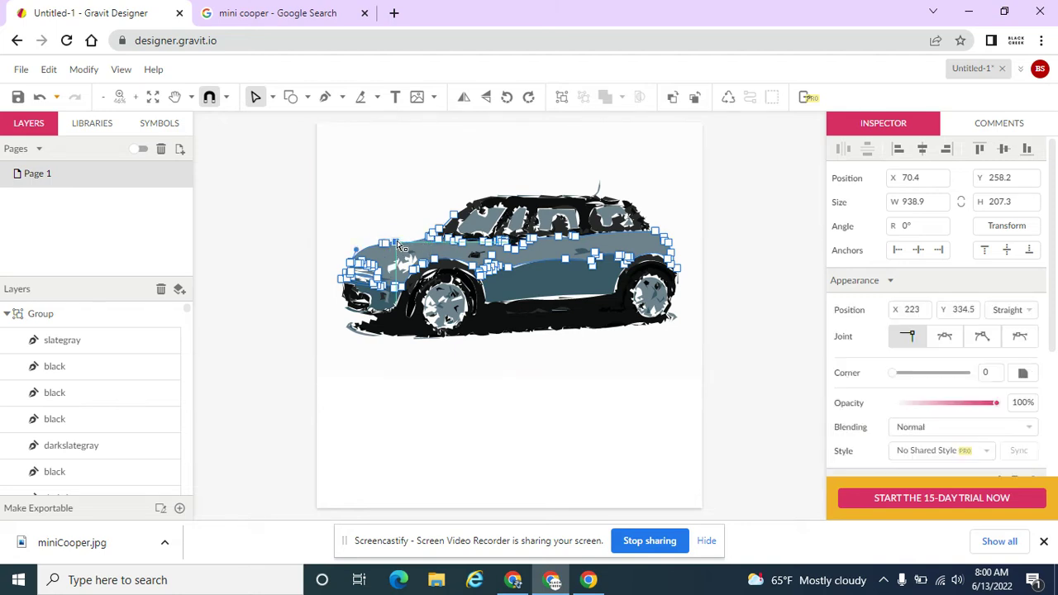
pyautogui.moveTo(396, 251); pyautogui.dragTo(381, 244)
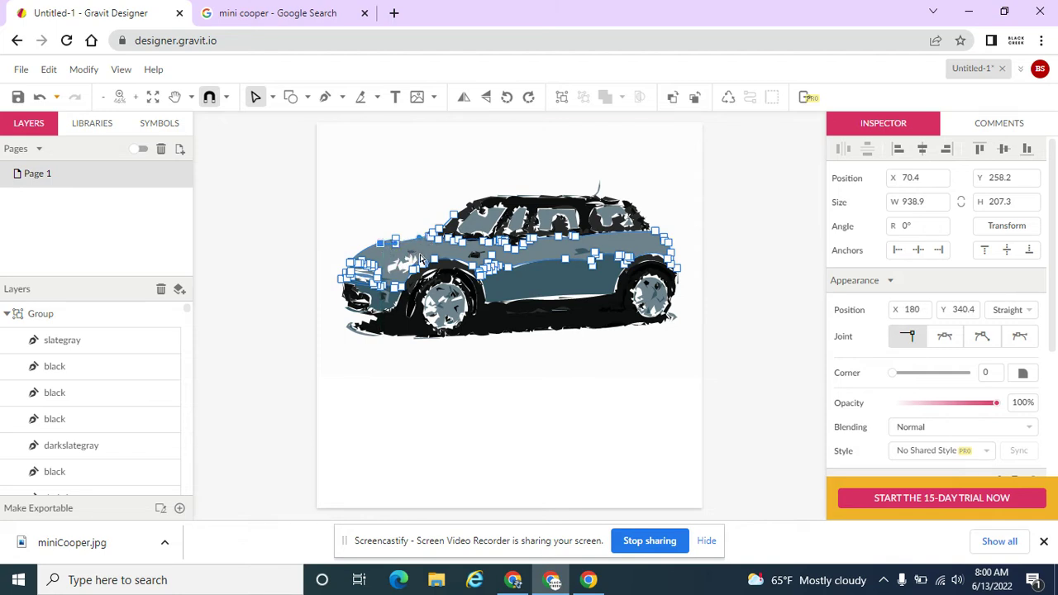
pyautogui.click(571, 339)
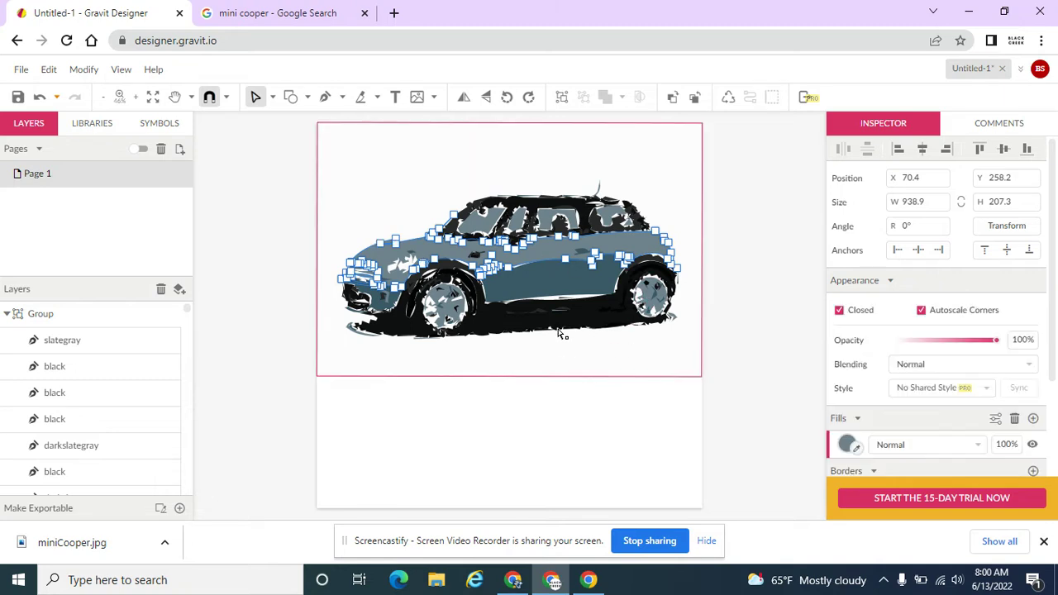
# Refill the darkslategray lower body shape with dark green.
pyautogui.click(554, 288)
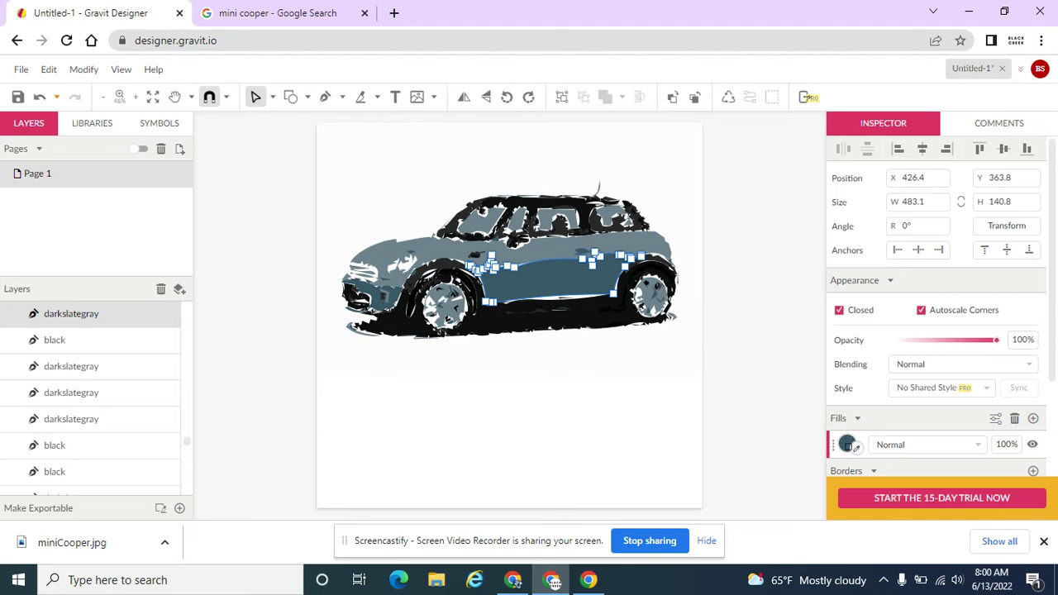
pyautogui.click(855, 448)
pyautogui.click(847, 444)
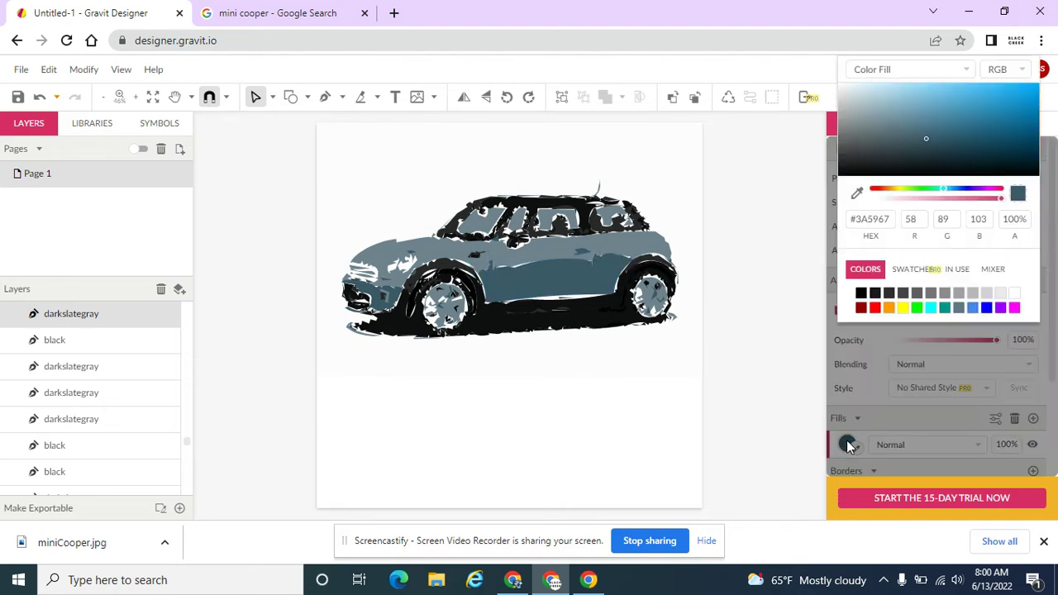
pyautogui.click(917, 308)
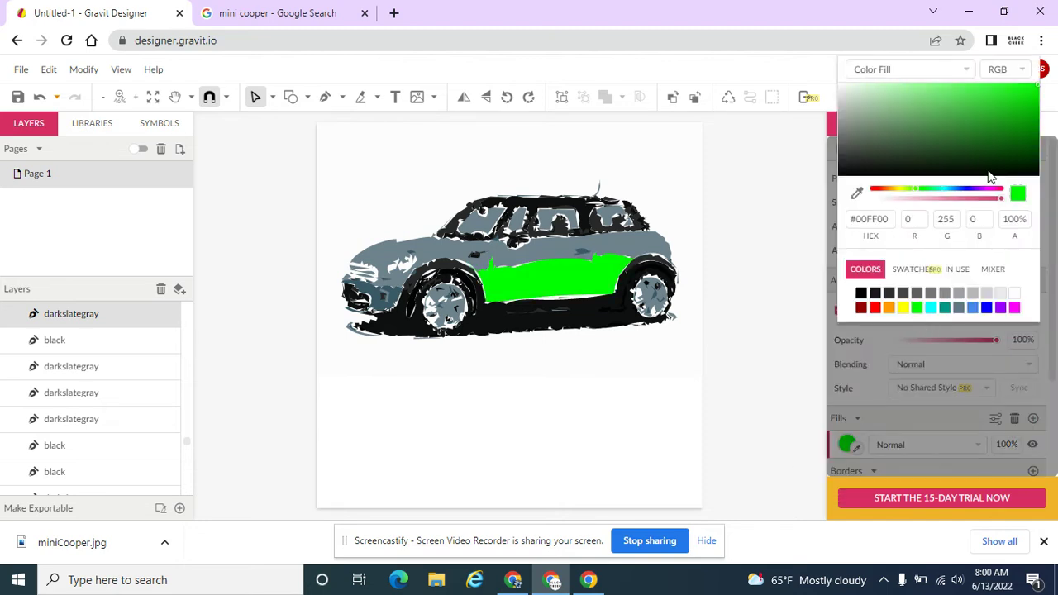
pyautogui.click(983, 153)
pyautogui.moveTo(983, 154)
pyautogui.mouseDown()
pyautogui.moveTo(980, 139)
pyautogui.moveTo(975, 148)
pyautogui.mouseUp()
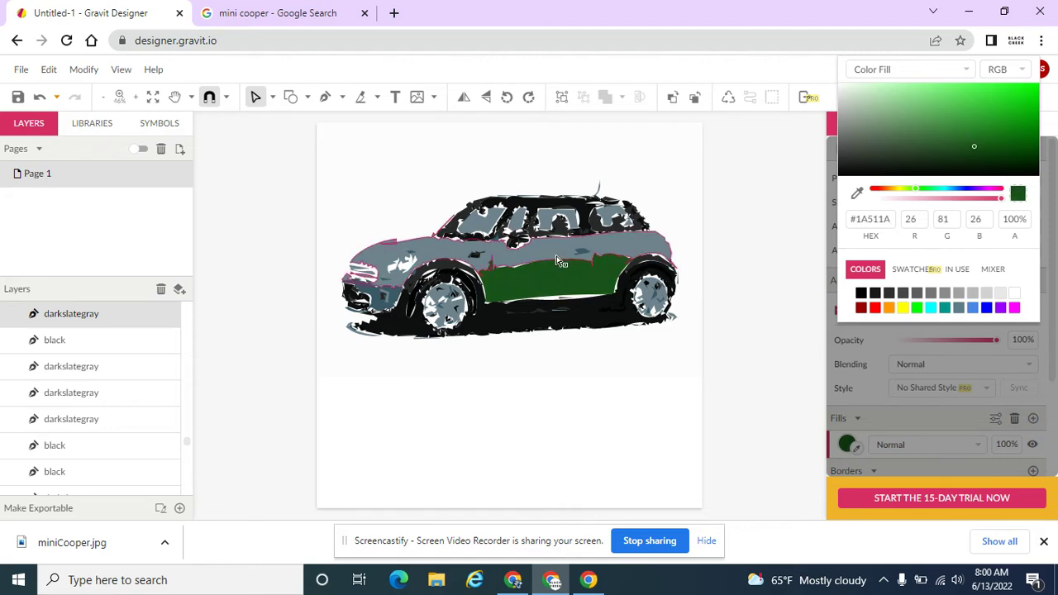
pyautogui.scroll(3, 557, 267)
pyautogui.scroll(-3, 558, 269)
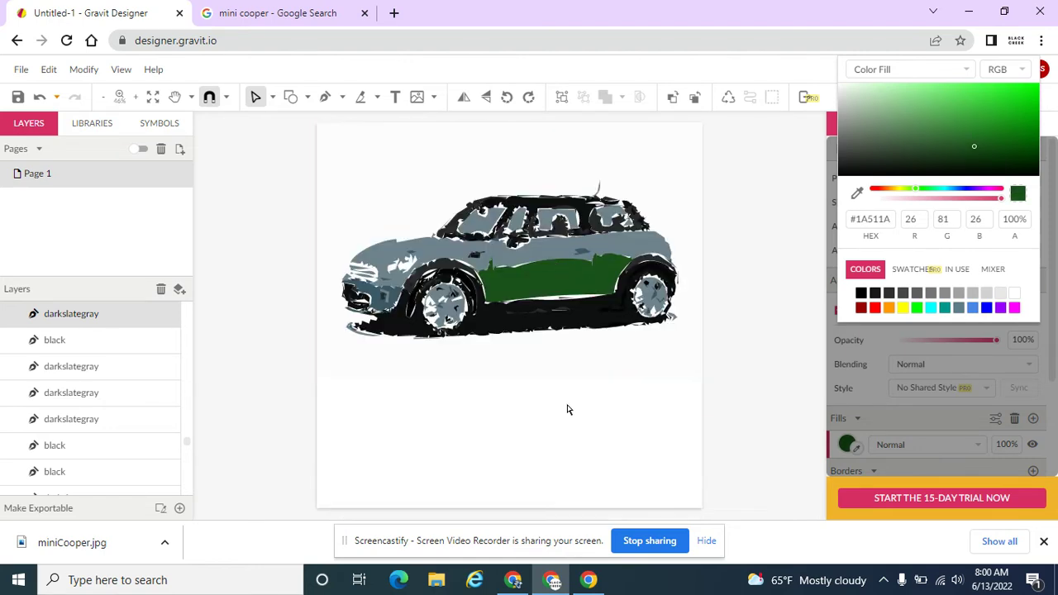
pyautogui.scroll(3, 568, 410)
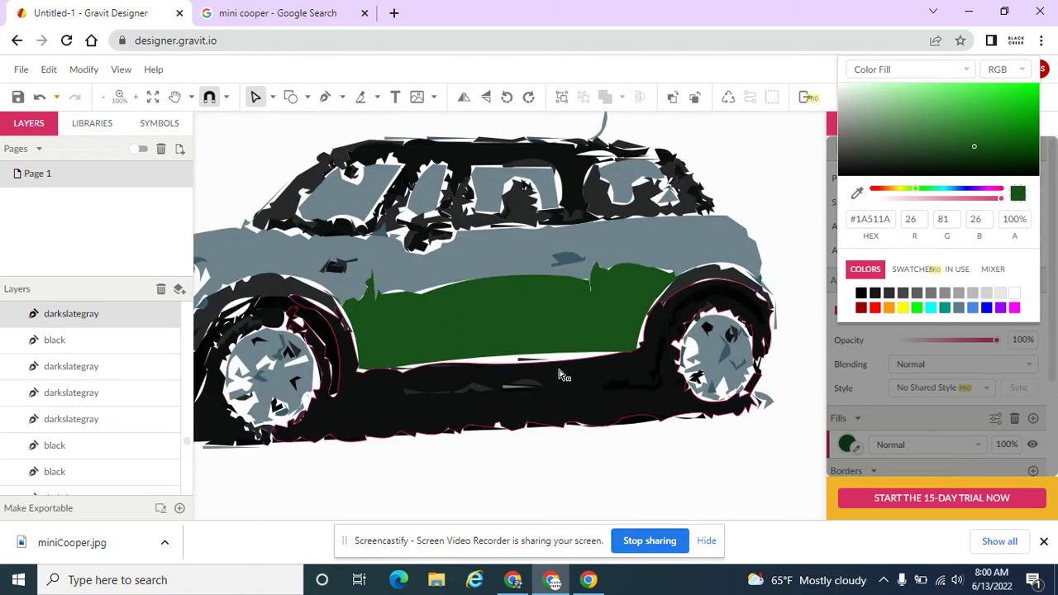
# Eyedropper the body's dark green onto fragments in the middle and rear windows.
pyautogui.click(522, 211)
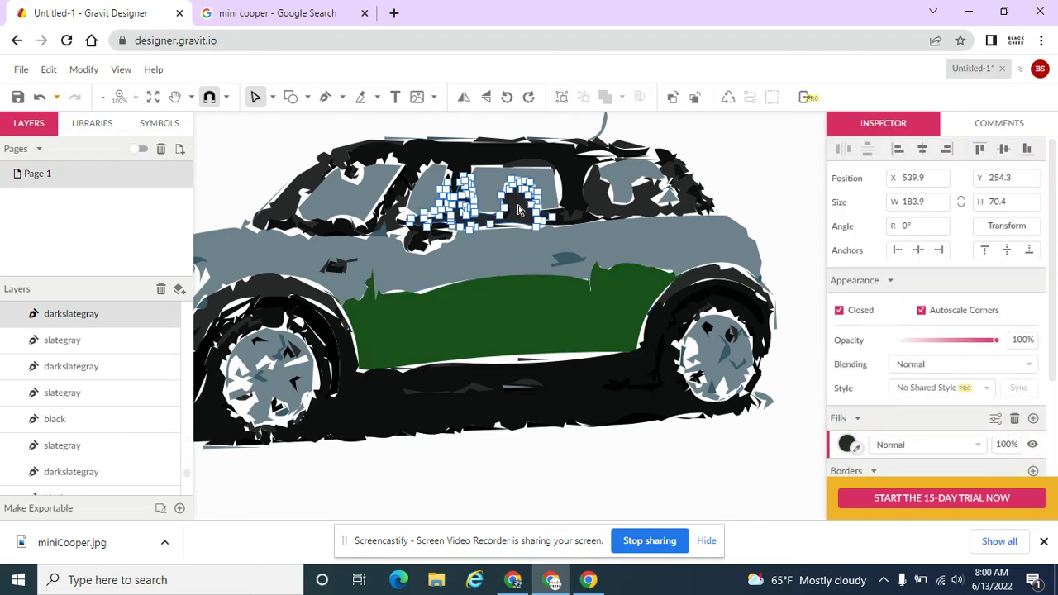
pyautogui.click(846, 444)
pyautogui.click(849, 446)
pyautogui.click(856, 448)
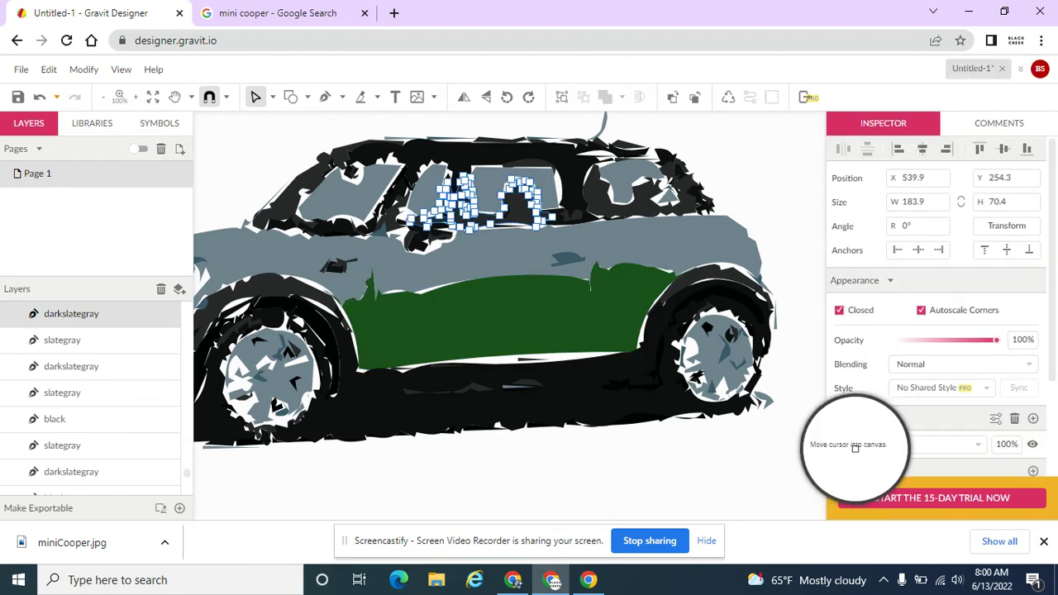
pyautogui.click(578, 310)
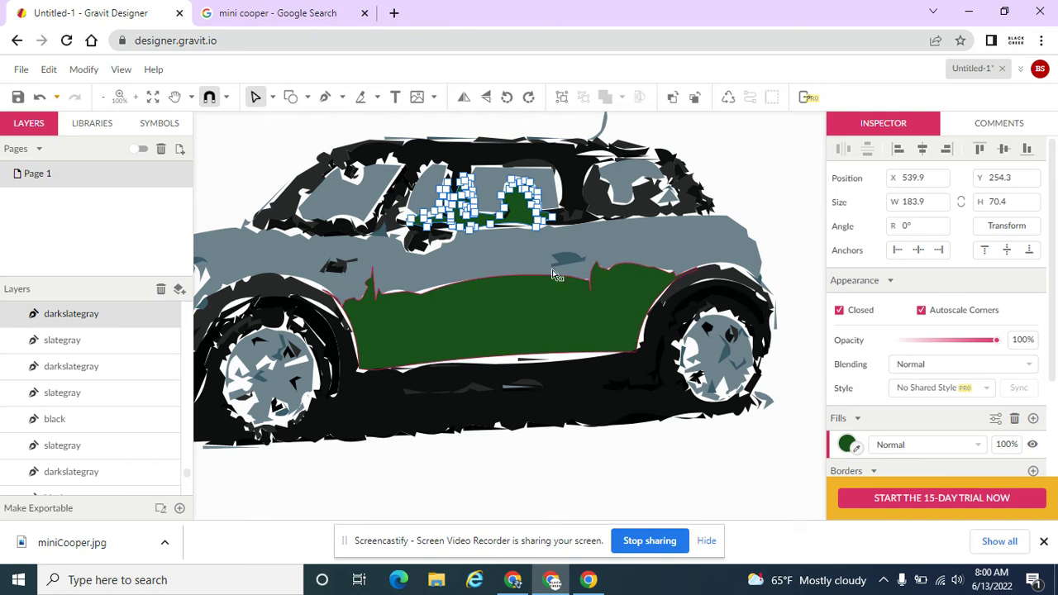
pyautogui.click(597, 201)
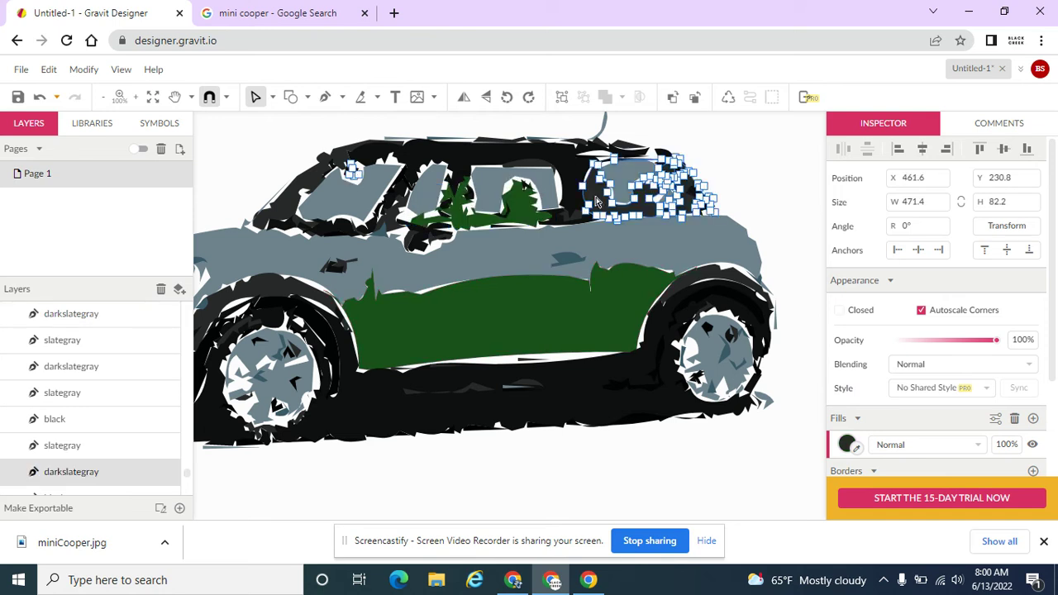
pyautogui.click(857, 447)
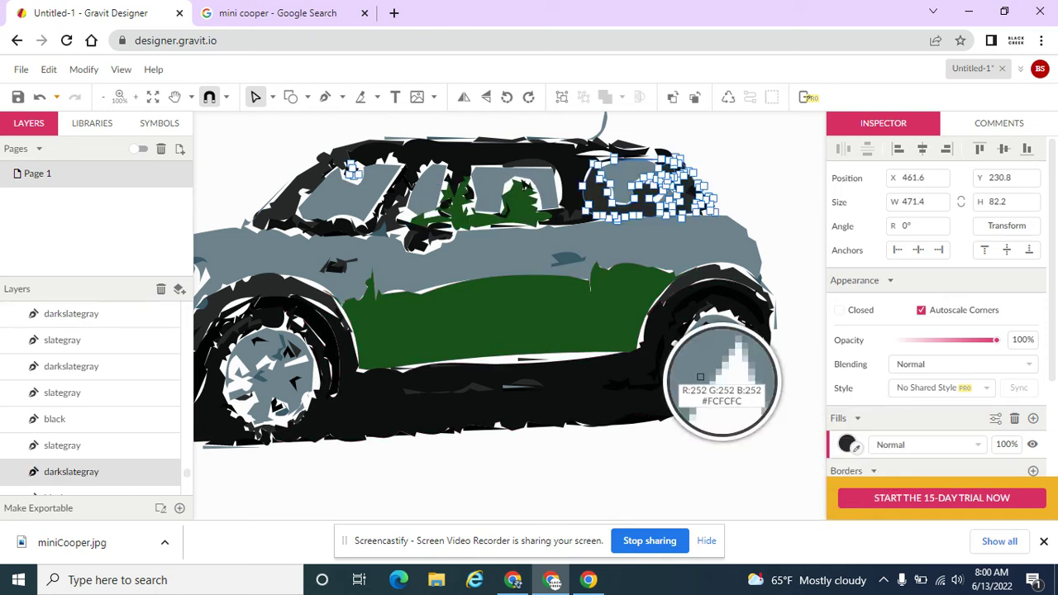
pyautogui.click(579, 347)
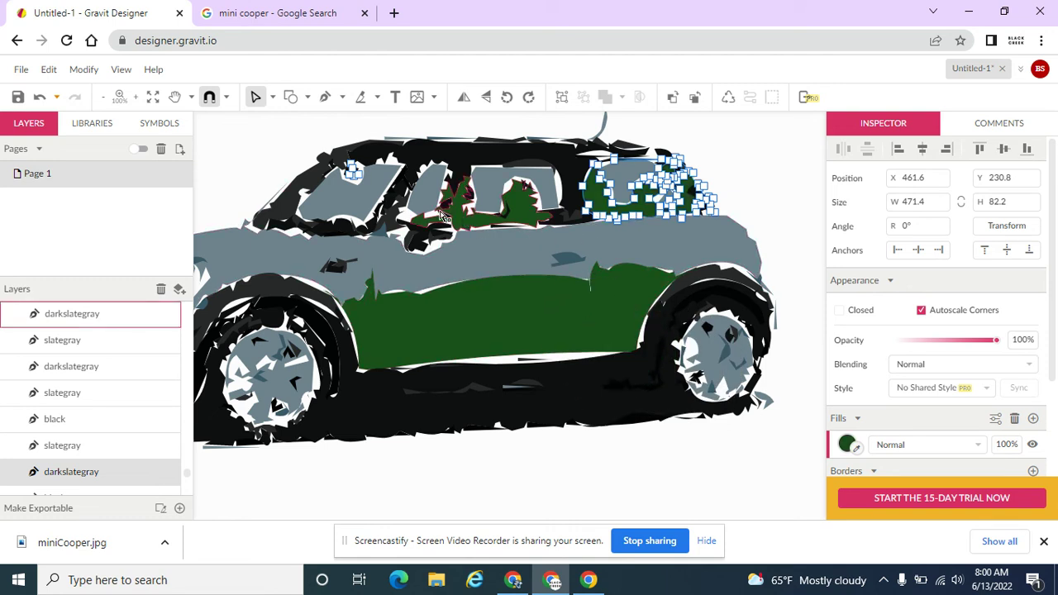
# Eyedropper the body's green onto a front-window fragment and a thin strip along the body.
pyautogui.click(404, 225)
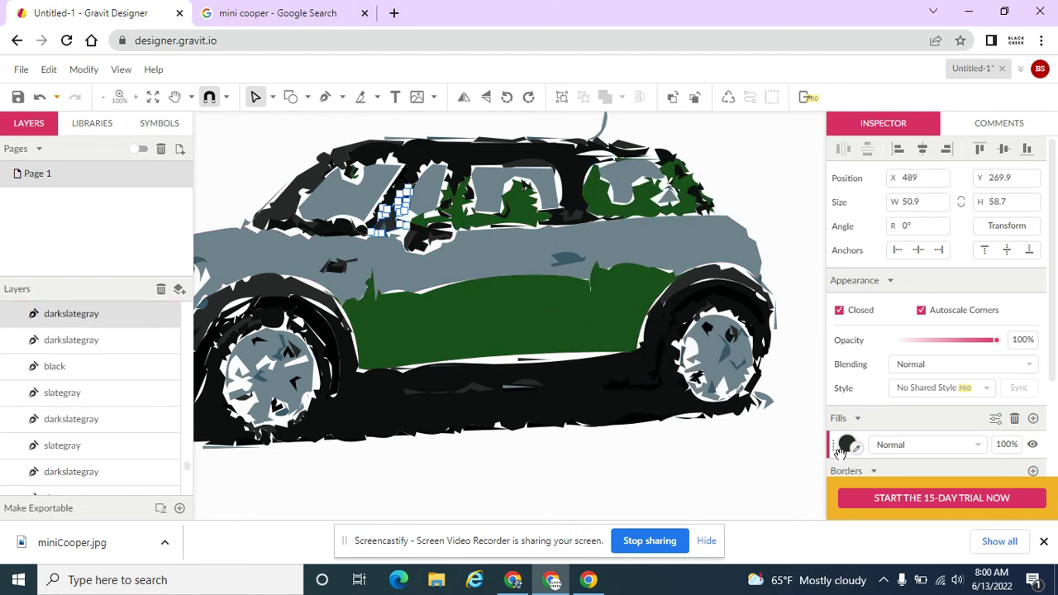
pyautogui.click(857, 447)
pyautogui.click(567, 319)
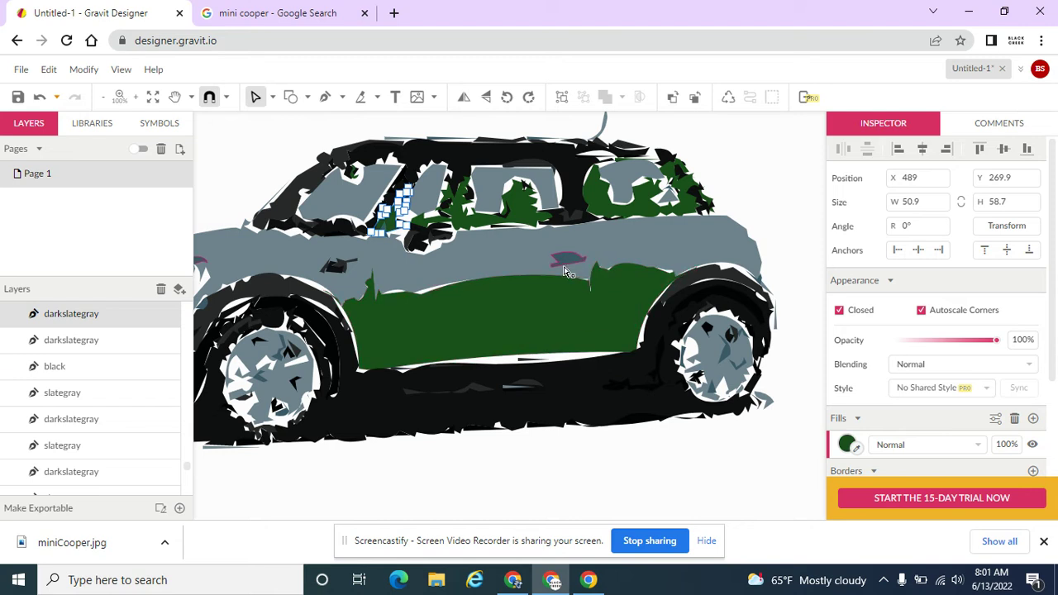
pyautogui.click(655, 306)
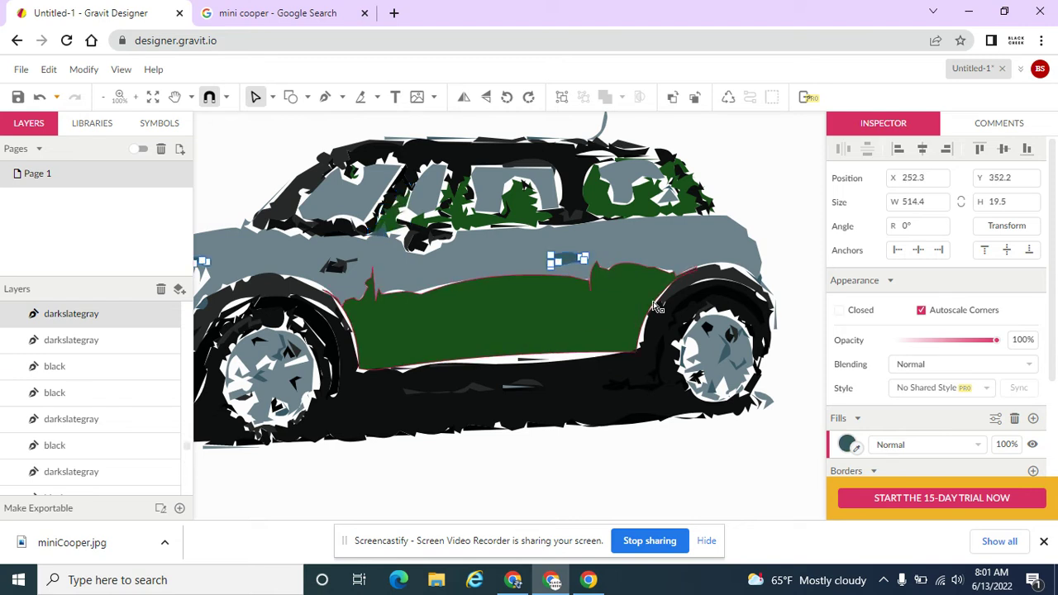
pyautogui.click(857, 447)
pyautogui.click(588, 326)
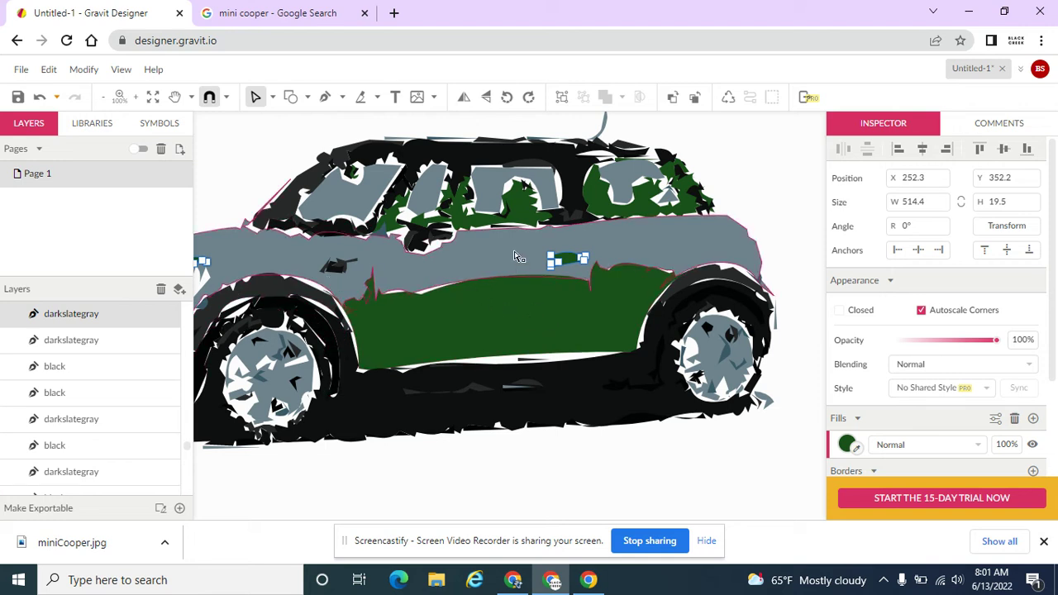
# Set the grey upper body shape's fill to dark green #287128.
pyautogui.click(513, 264)
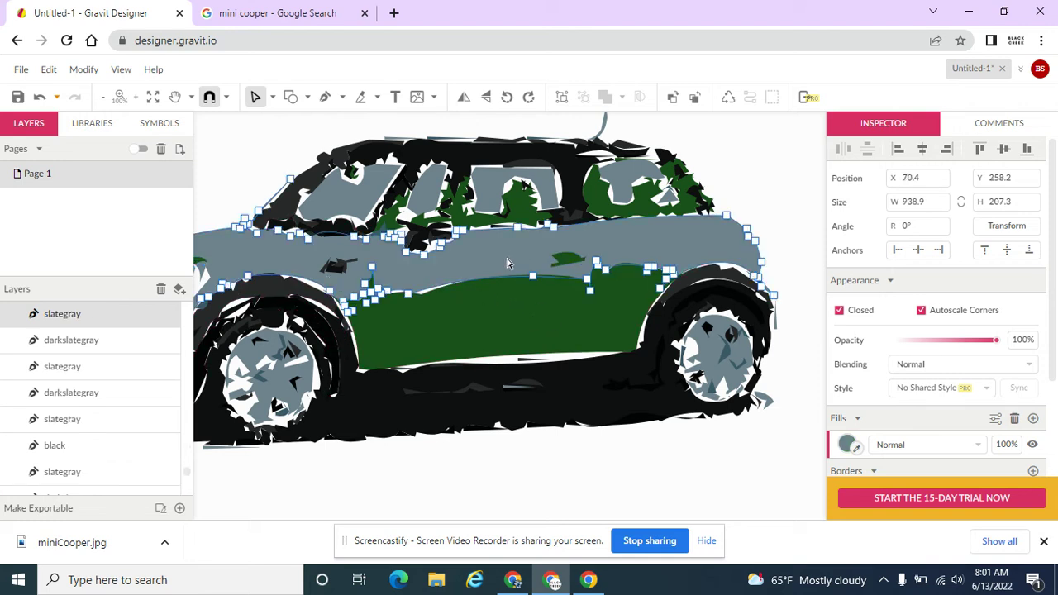
pyautogui.click(848, 444)
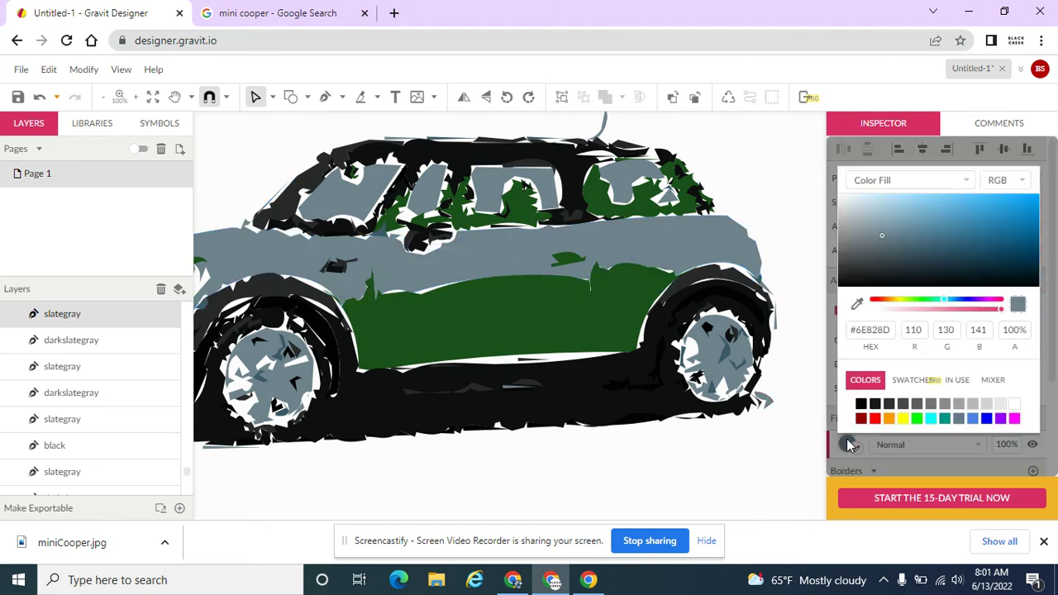
pyautogui.click(917, 418)
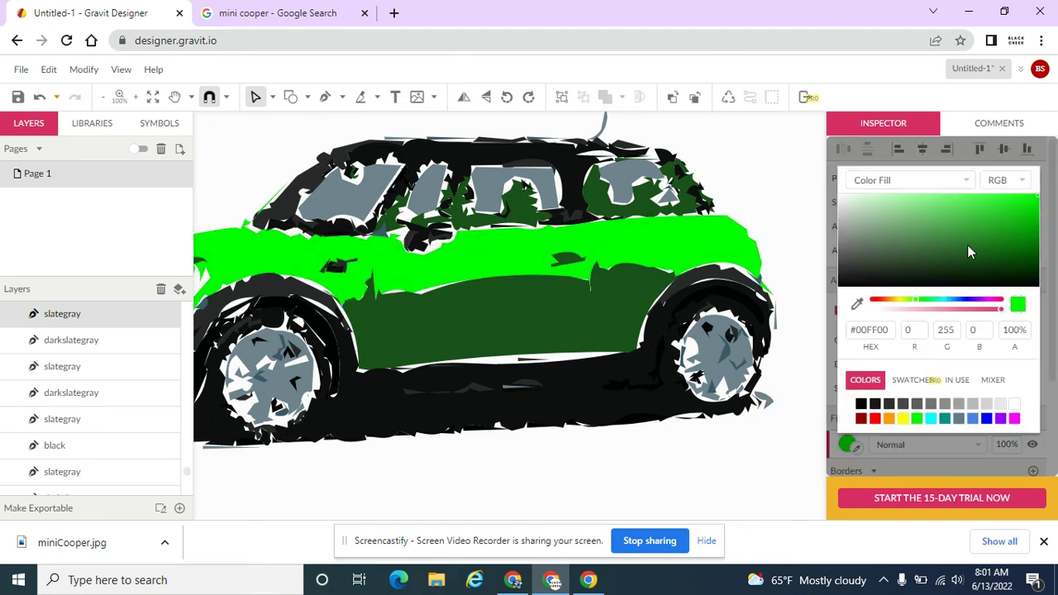
pyautogui.click(968, 248)
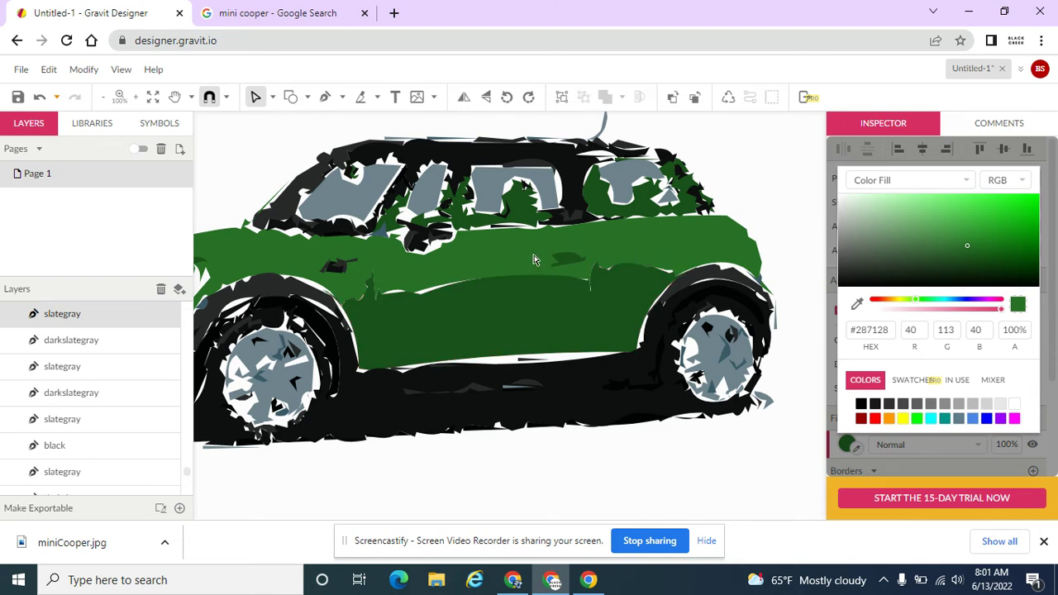
# Eyedropper the green onto a grey window fragment and a small shape at the window edge.
pyautogui.click(546, 196)
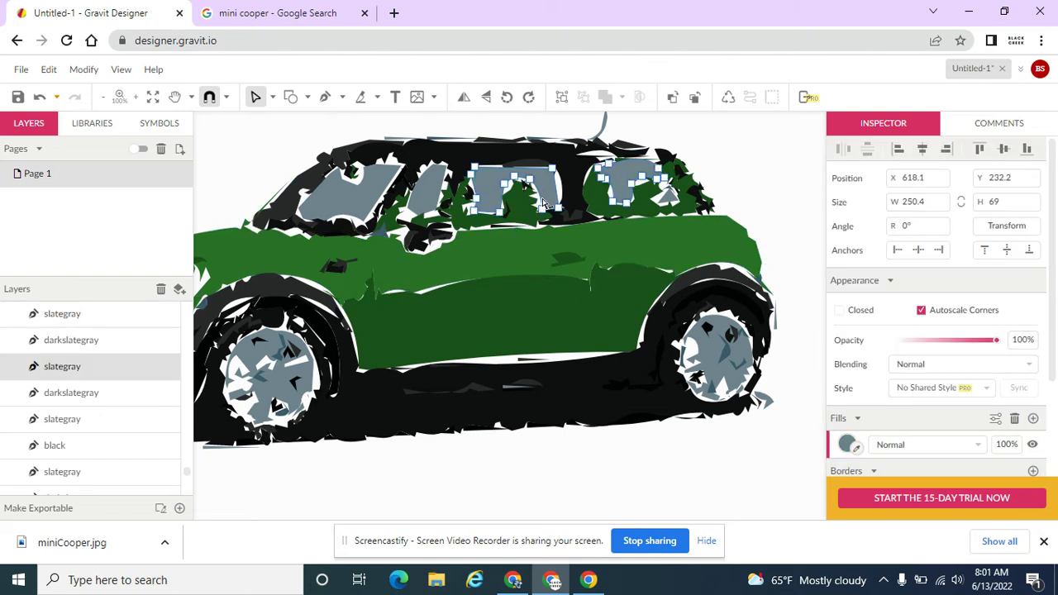
pyautogui.click(856, 448)
pyautogui.click(630, 250)
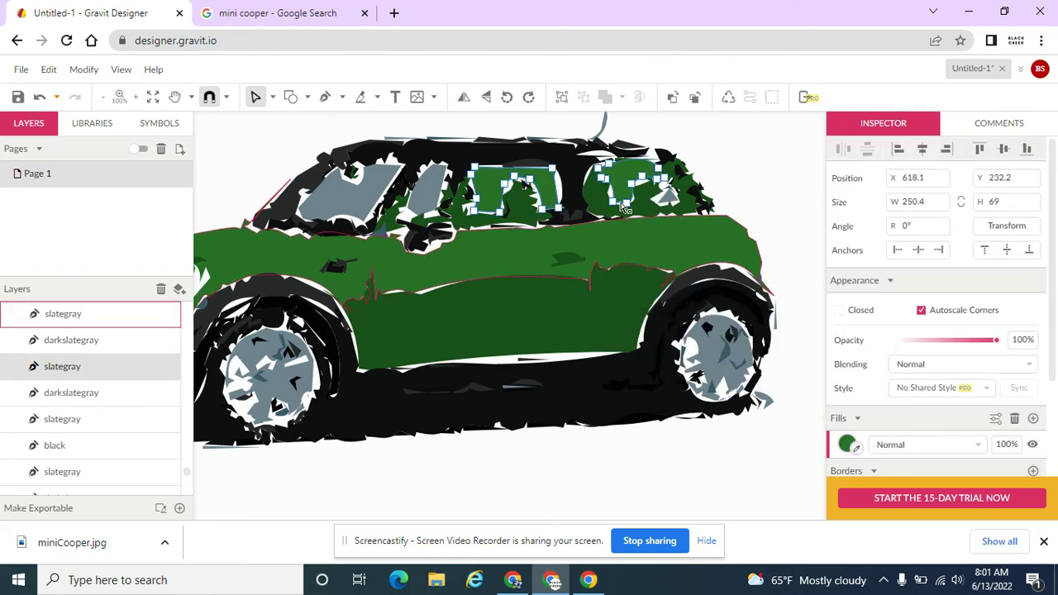
pyautogui.click(670, 197)
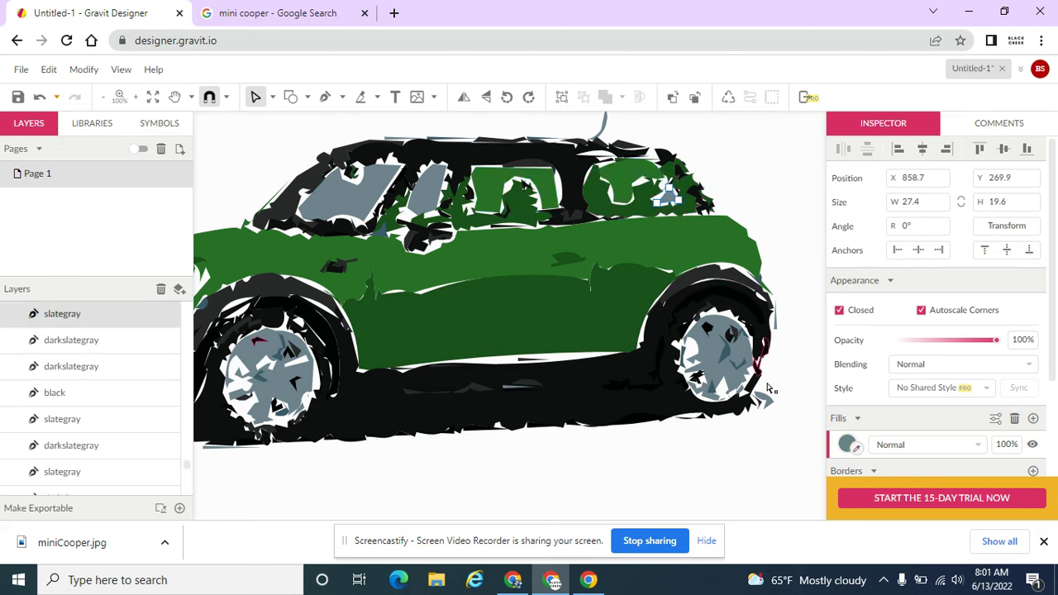
pyautogui.click(857, 448)
pyautogui.click(638, 246)
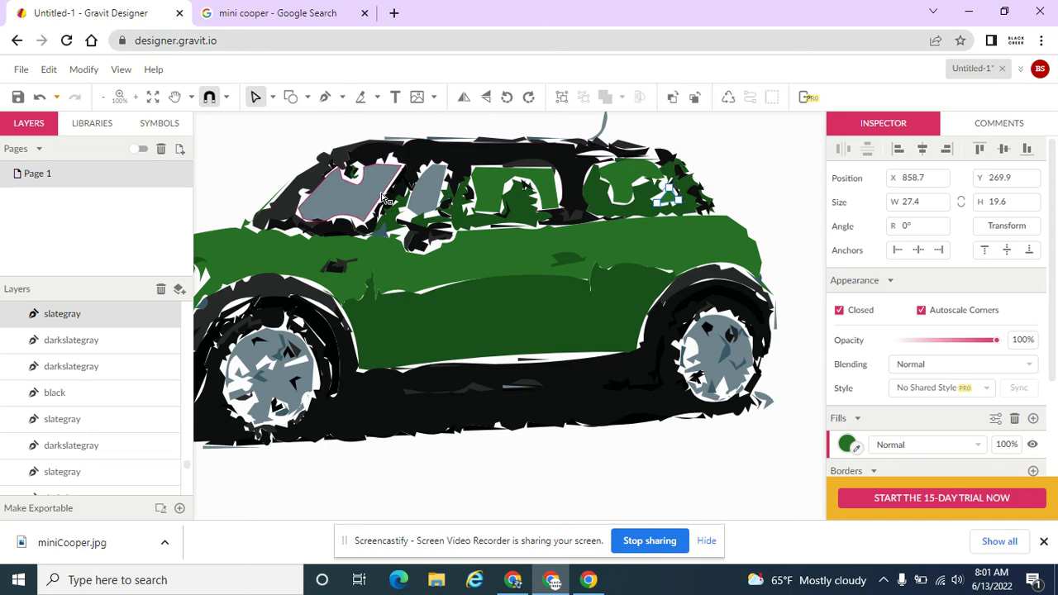
# Keep saving manually instead of auto-save, and delete the grey front-window fragment.
pyautogui.click(419, 169)
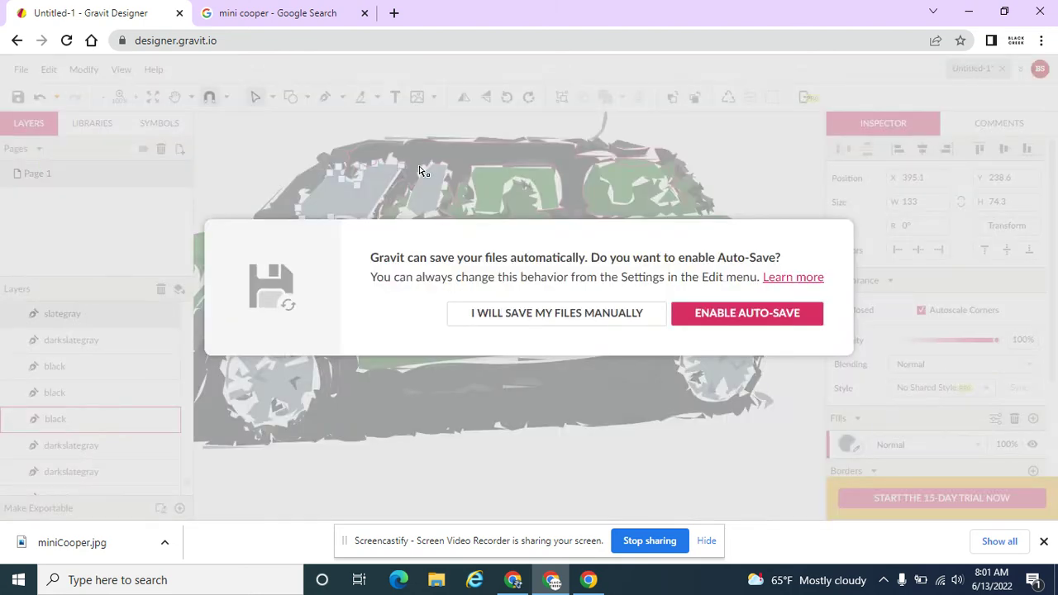
pyautogui.click(591, 318)
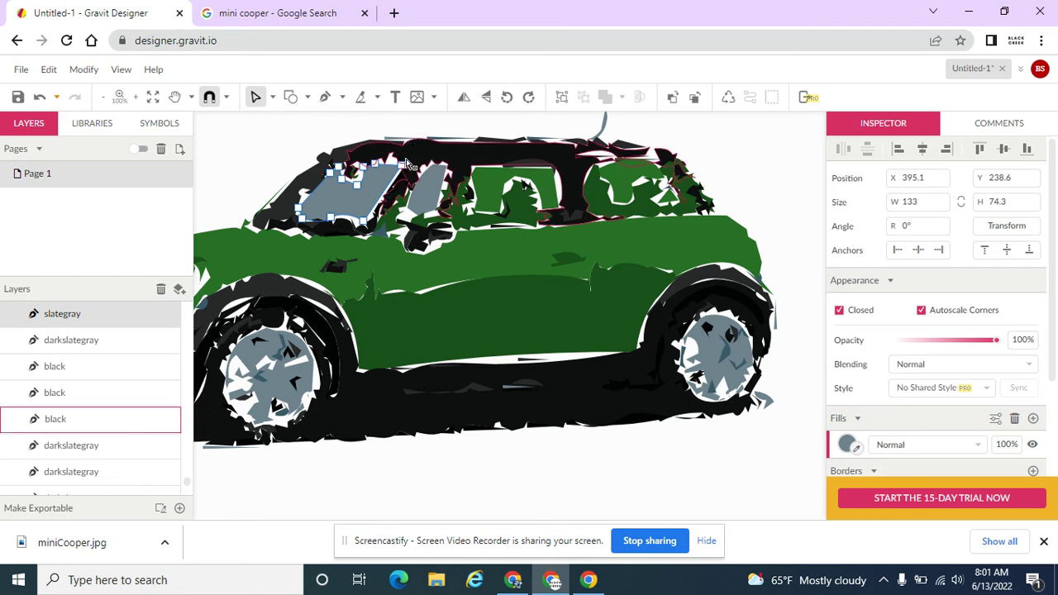
pyautogui.press('Delete')
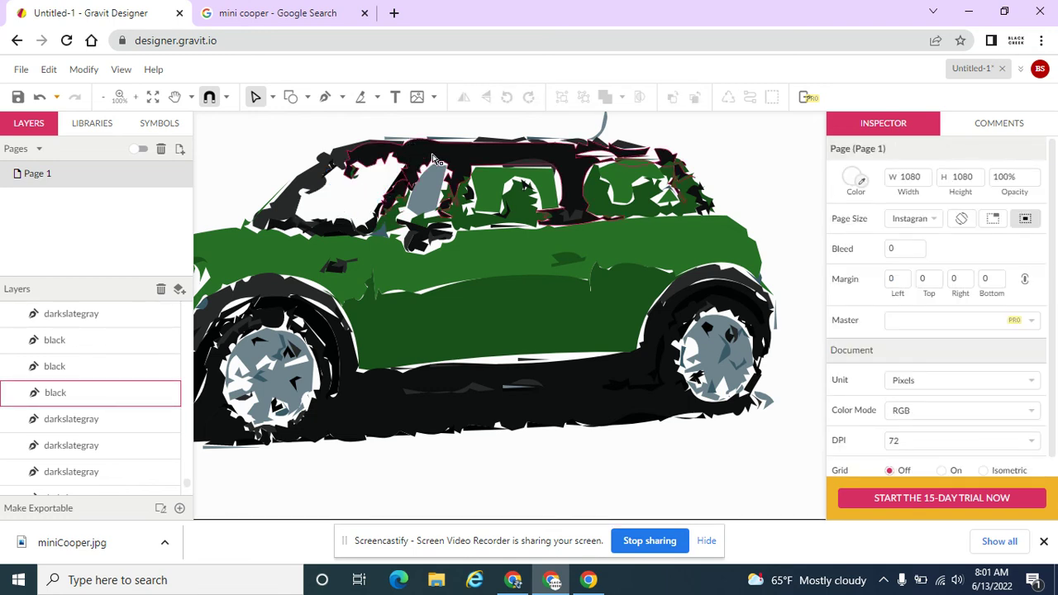
# Delete another grey window fragment and the green middle-window fragment.
pyautogui.click(423, 188)
pyautogui.press('Delete')
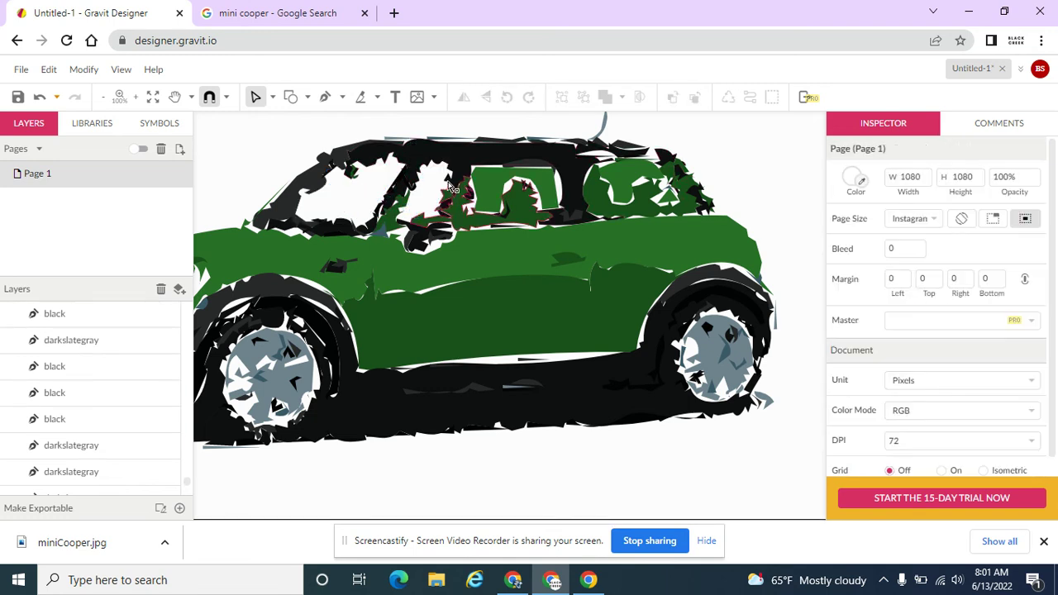
pyautogui.click(498, 191)
pyautogui.press('Delete')
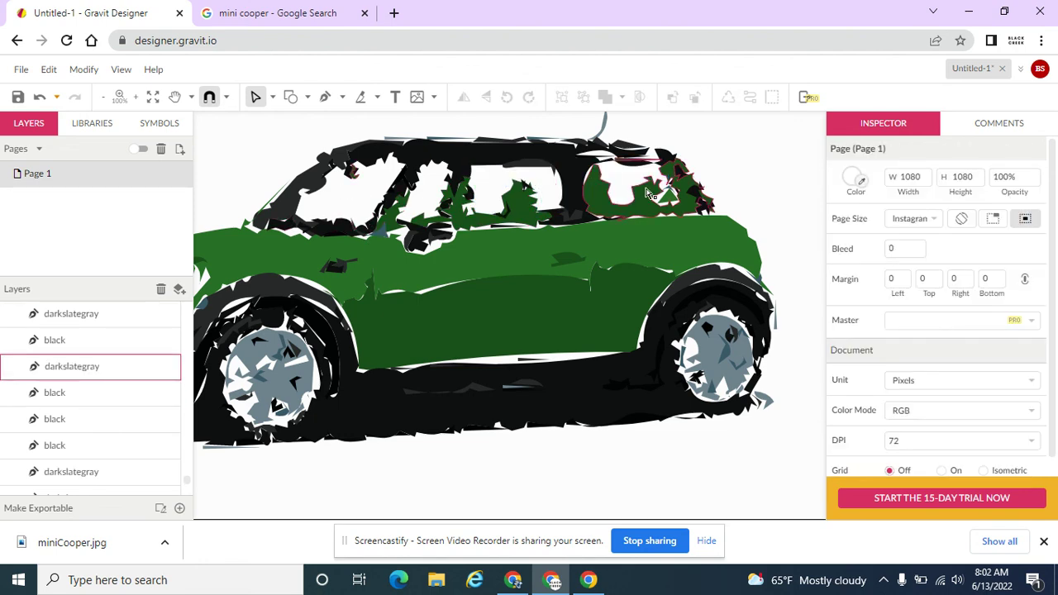
pyautogui.scroll(-2, 436, 236)
pyautogui.scroll(3, 436, 236)
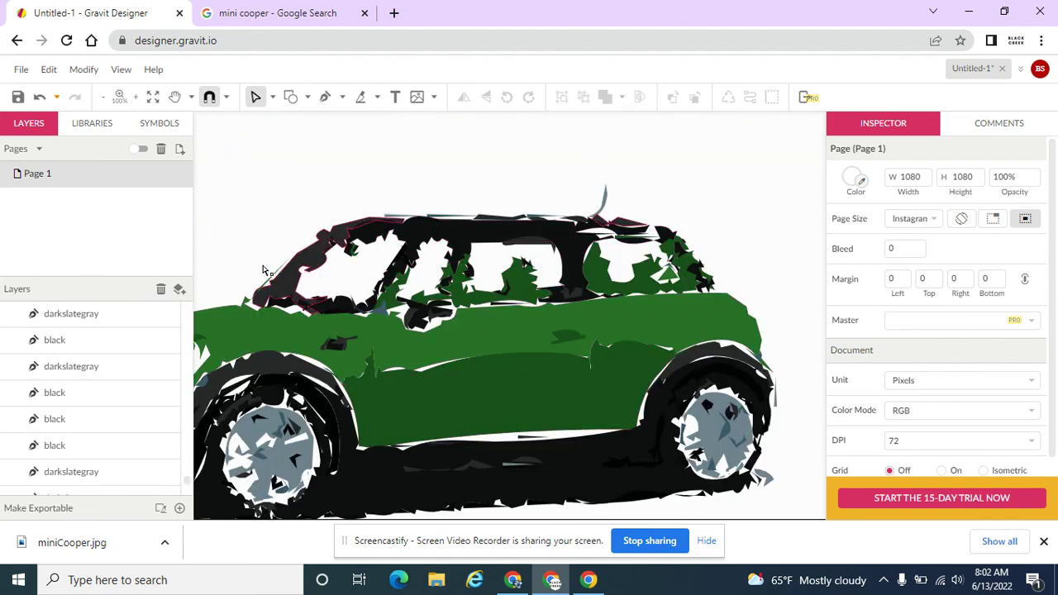
pyautogui.click(21, 70)
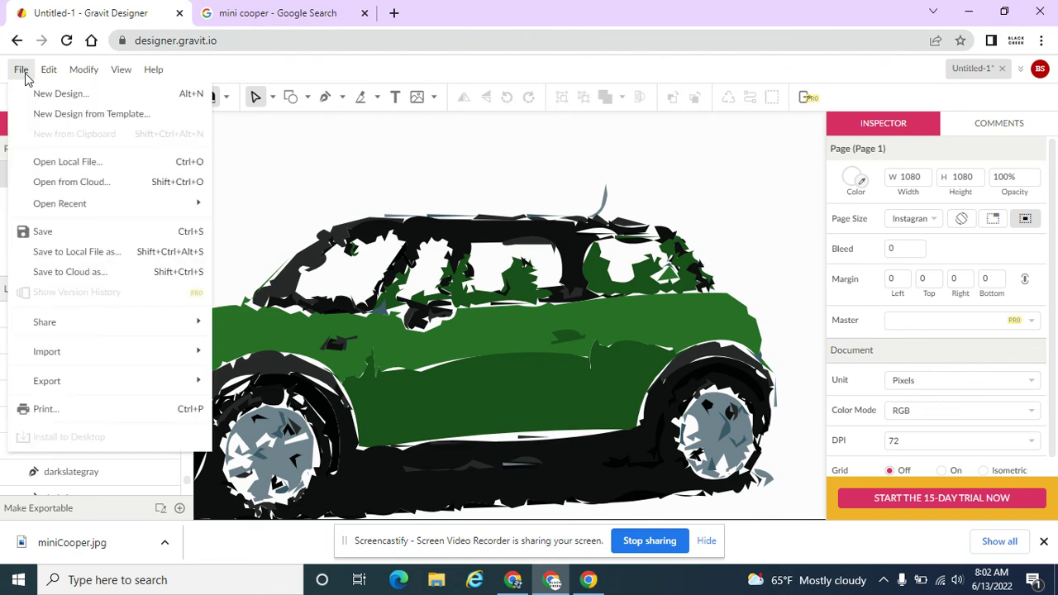
pyautogui.moveTo(80, 352)
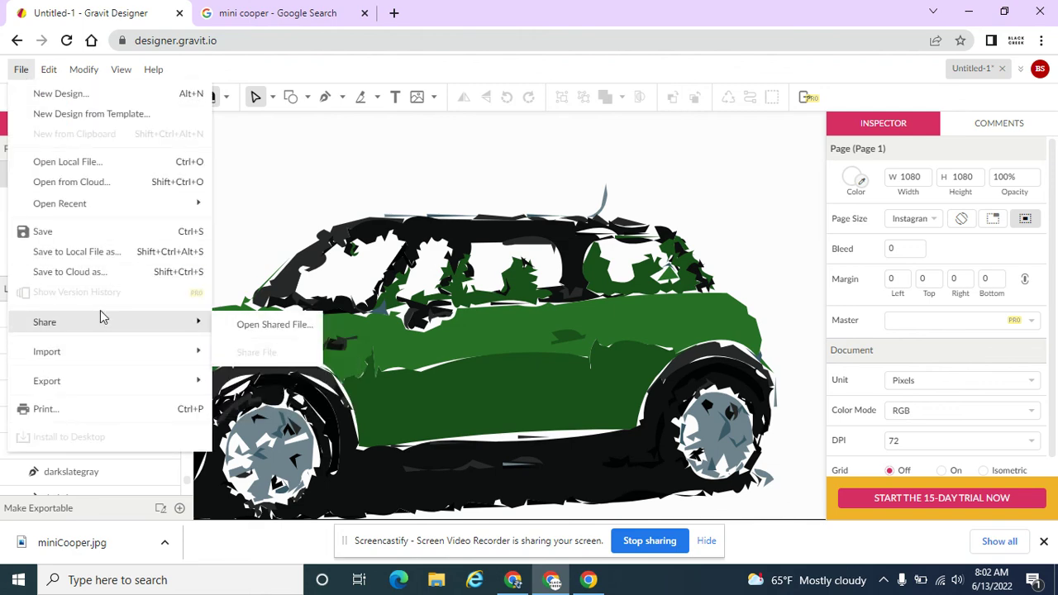
pyautogui.moveTo(74, 74)
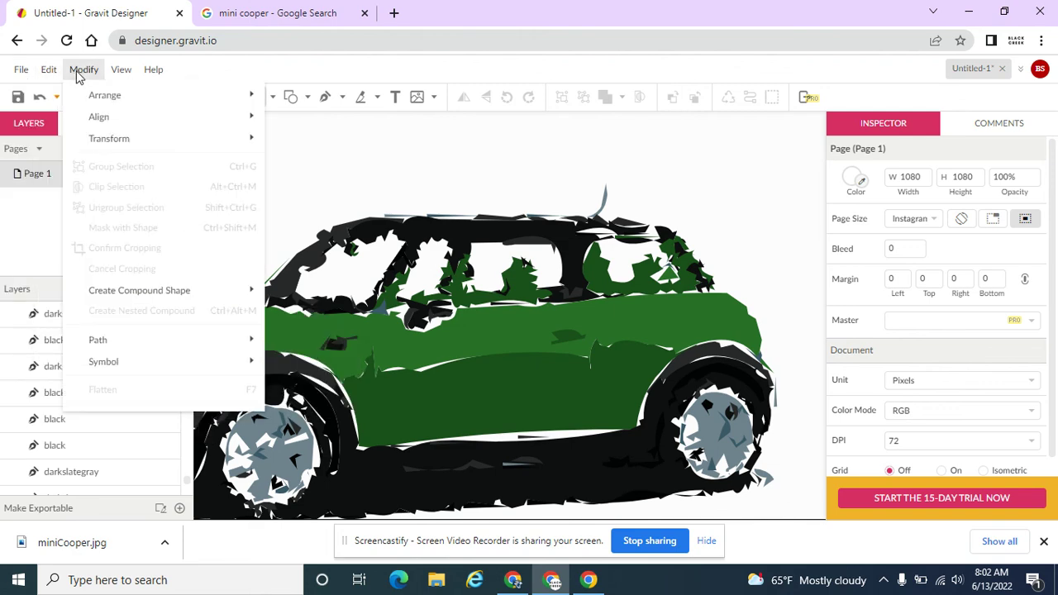
pyautogui.moveTo(128, 339)
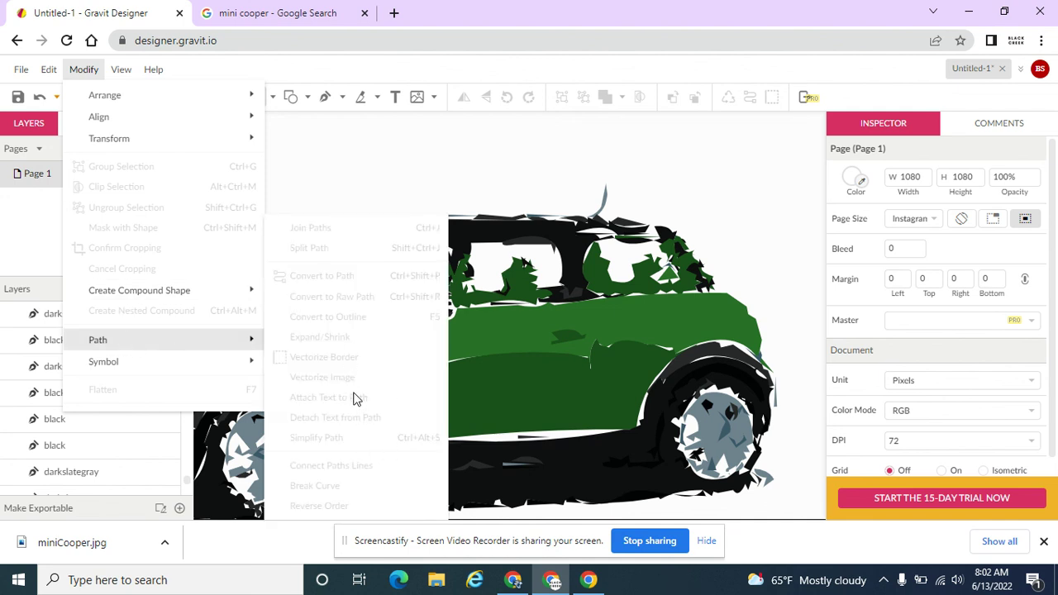
pyautogui.click(510, 163)
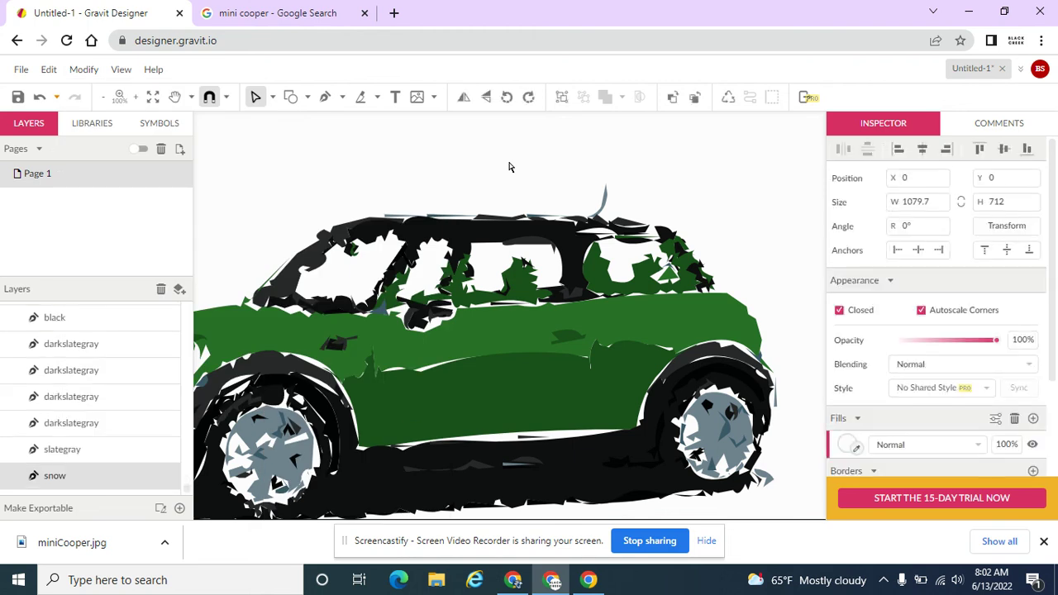